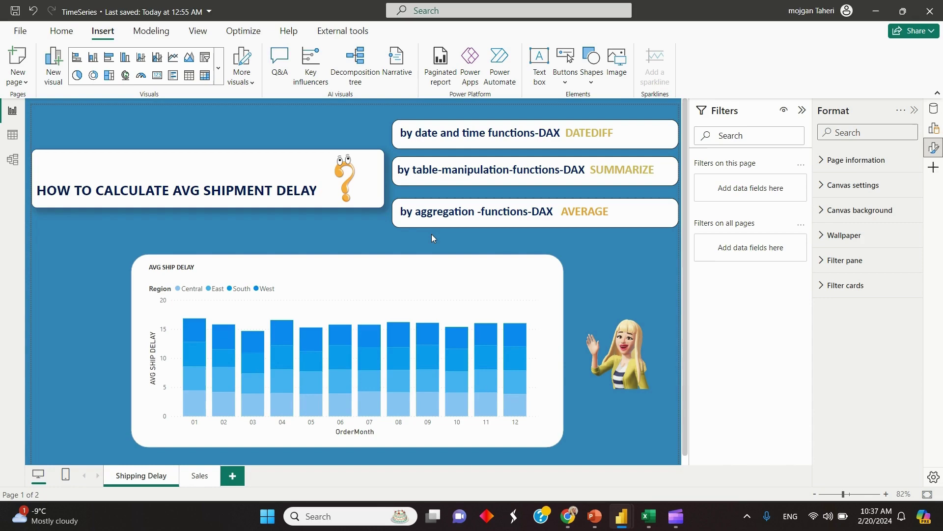
# Step: In Table view, select the Superstore Ship Date column and scroll across the Order Date and Ship Date values
pyautogui.click(13, 136)
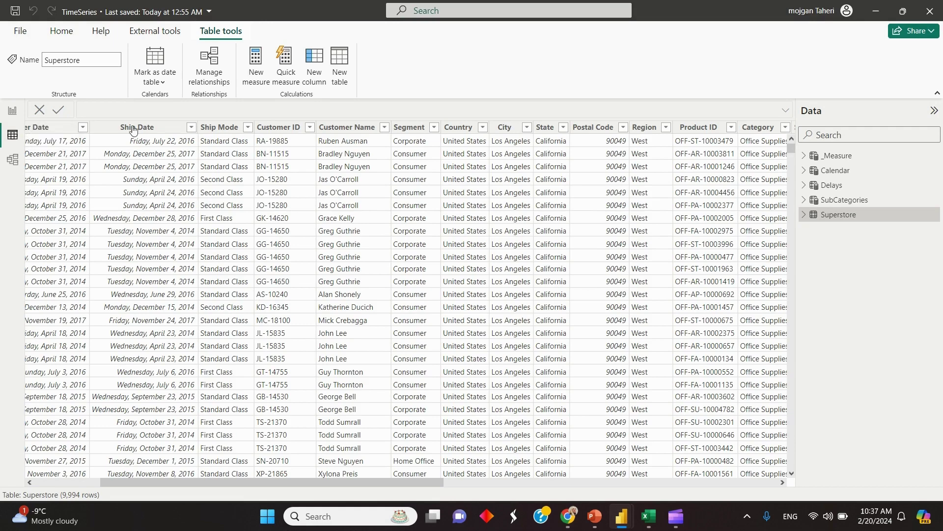
pyautogui.click(159, 127)
pyautogui.moveTo(316, 484); pyautogui.dragTo(184, 496)
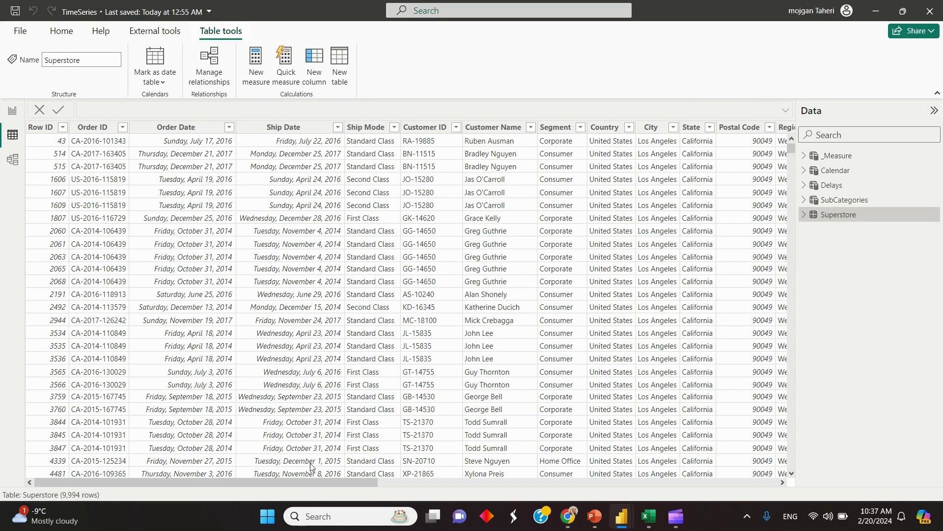
pyautogui.moveTo(308, 482); pyautogui.dragTo(566, 482)
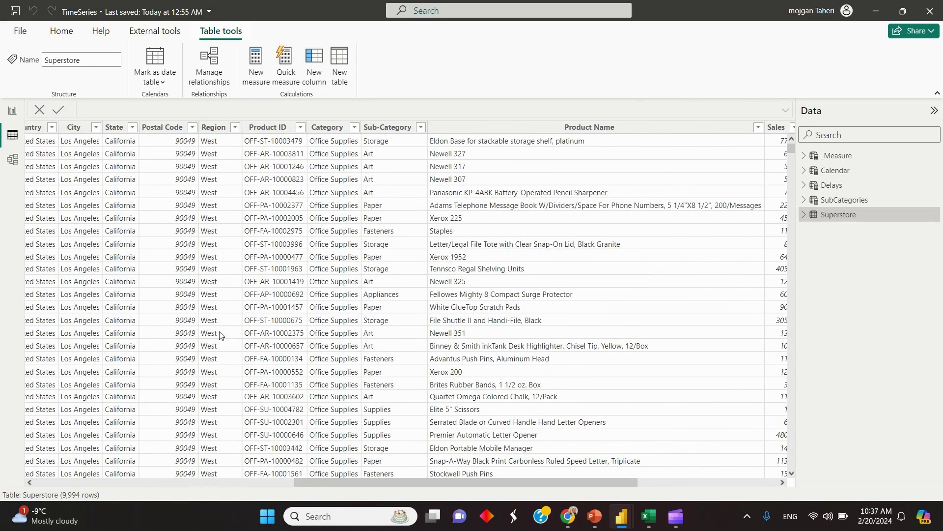
pyautogui.moveTo(404, 483); pyautogui.dragTo(93, 487)
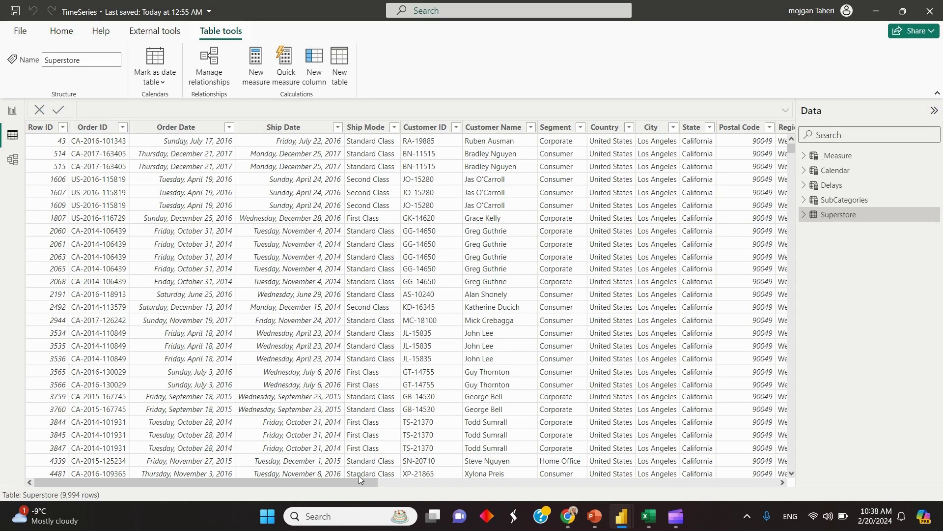
# Step: Go back to the Shipping Delay page and inspect the AVG SHIP DELAY chart's bars
pyautogui.click(15, 112)
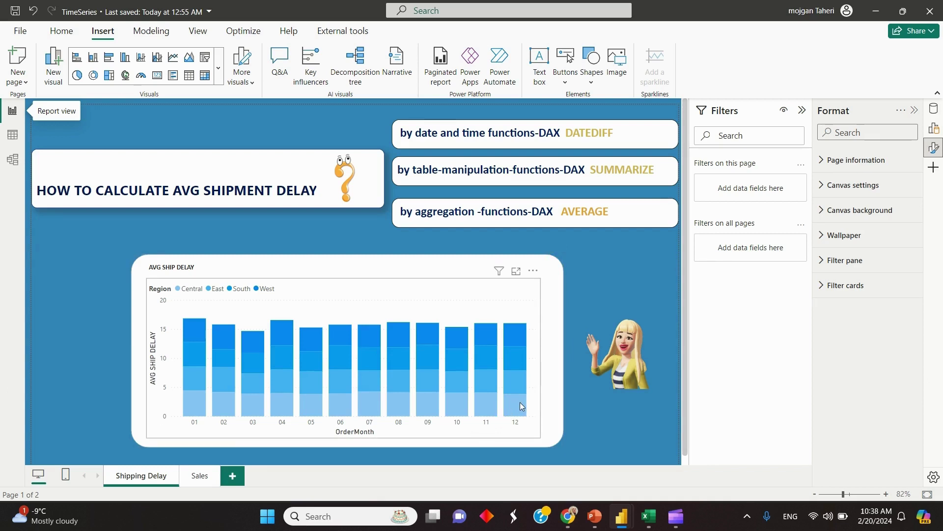
pyautogui.moveTo(521, 403)
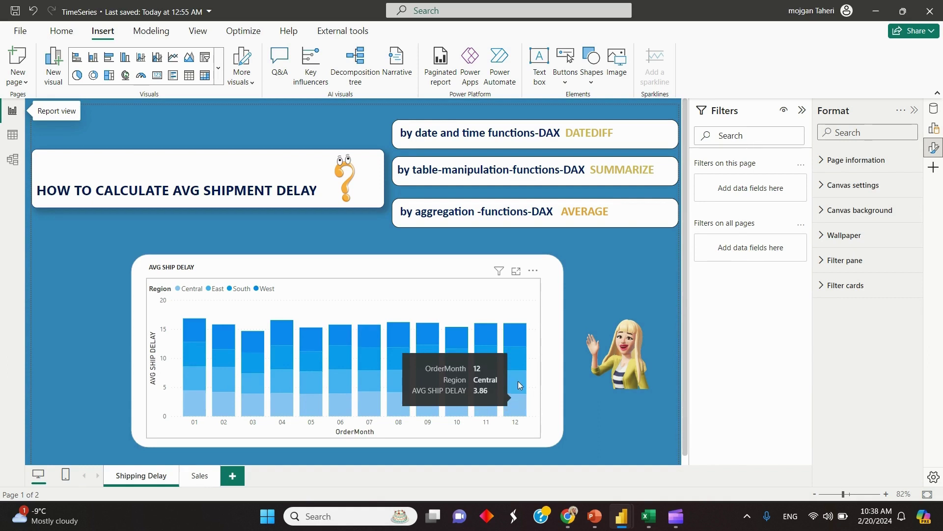
pyautogui.moveTo(517, 376)
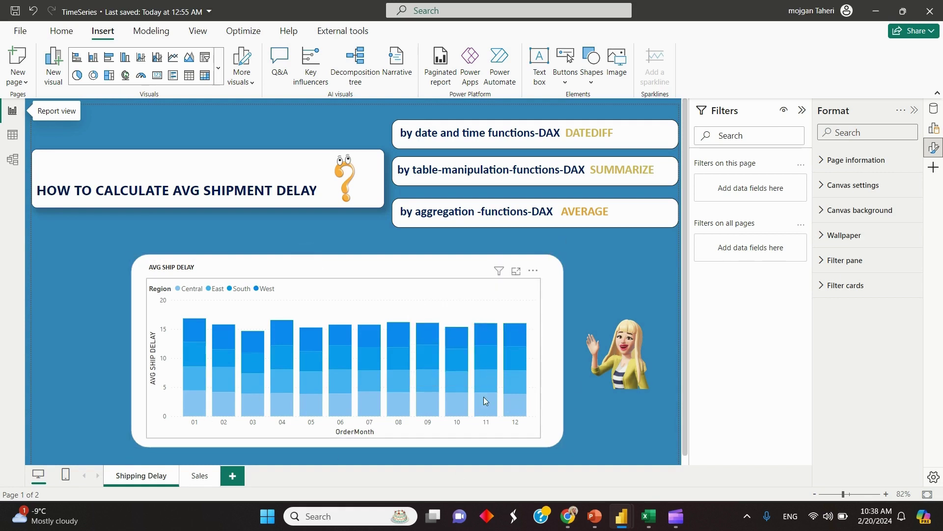
# Step: Change the AVG SHIP DELAY chart's visual type to Matrix
pyautogui.click(497, 435)
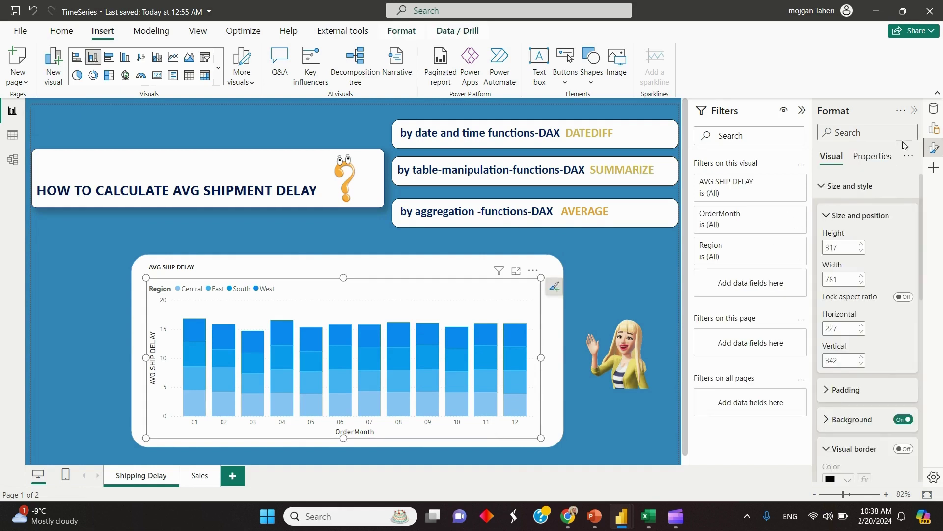
pyautogui.click(934, 128)
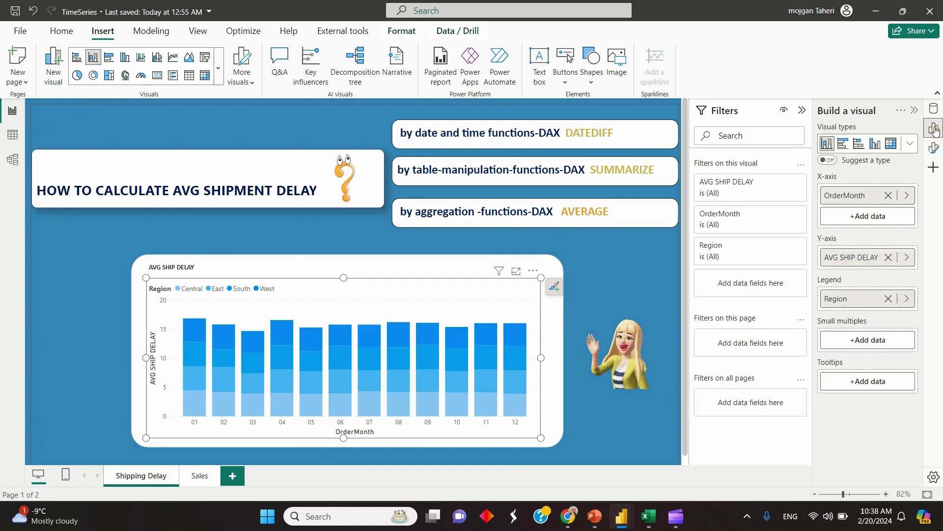
pyautogui.click(911, 145)
pyautogui.click(892, 147)
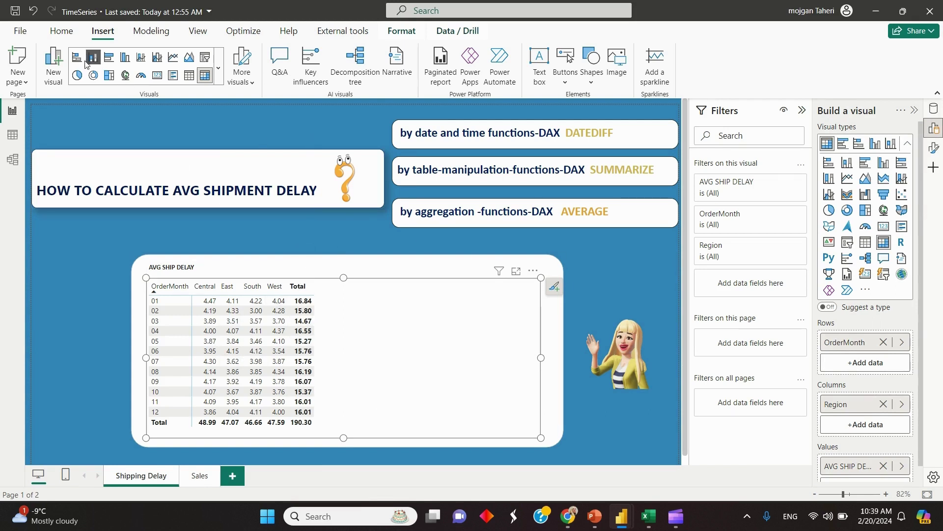
# Step: Add the Superstore column DelayDays = DATEDIFF(Superstore[Order Date], Superstore[Ship Date], DAY)
pyautogui.click(13, 142)
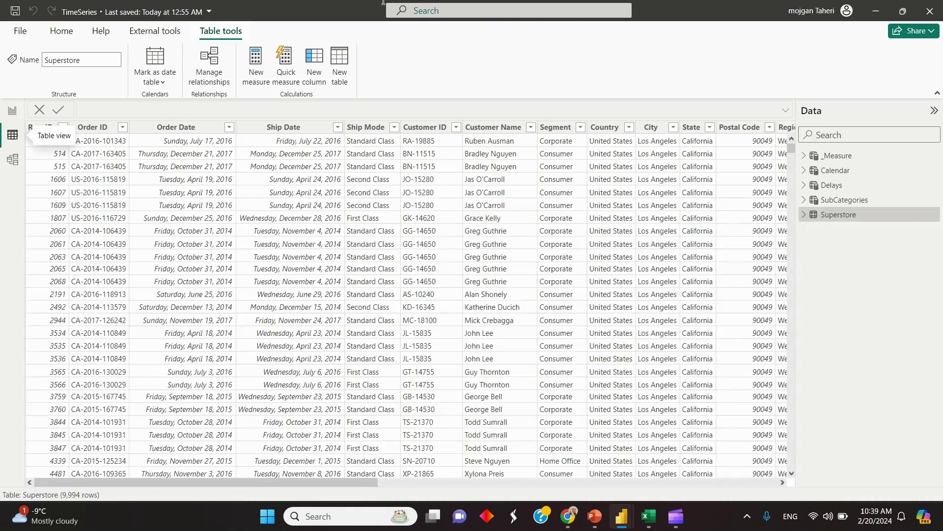
pyautogui.hscroll(1, 320, 480)
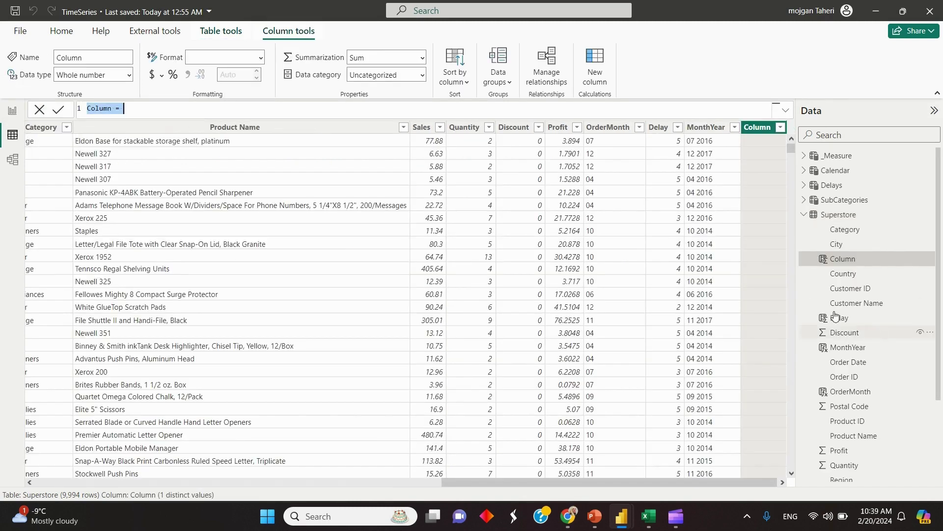
pyautogui.write('DelayDay')
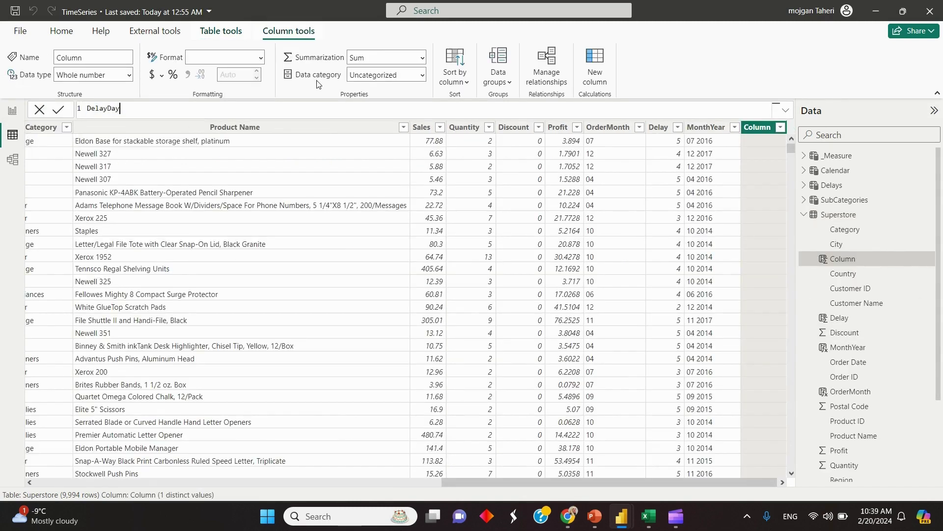
pyautogui.write('s= da')
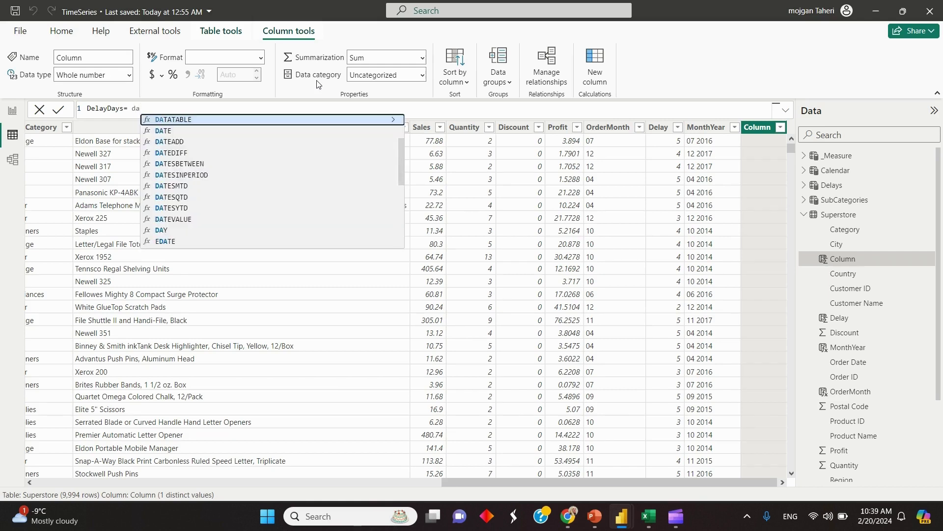
pyautogui.press('Down')
pyautogui.press('Down')
pyautogui.press('Down')
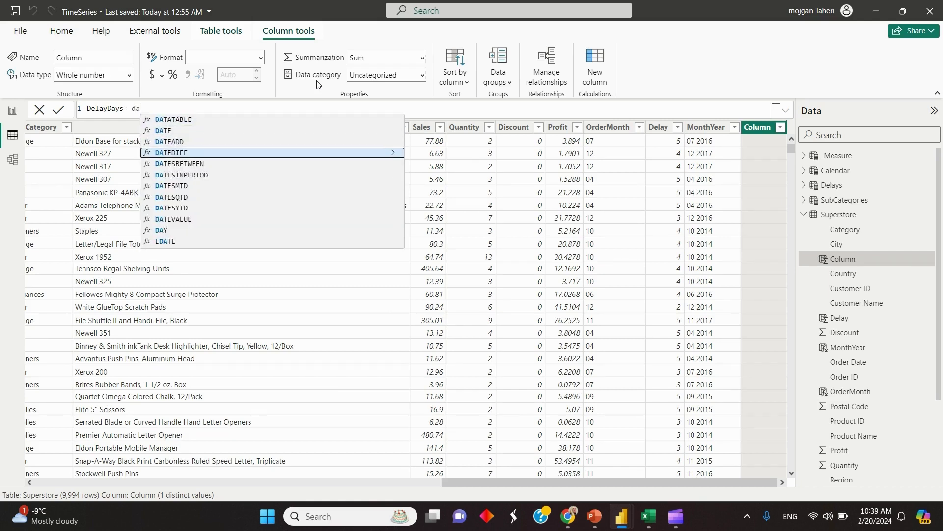
pyautogui.press('Tab')
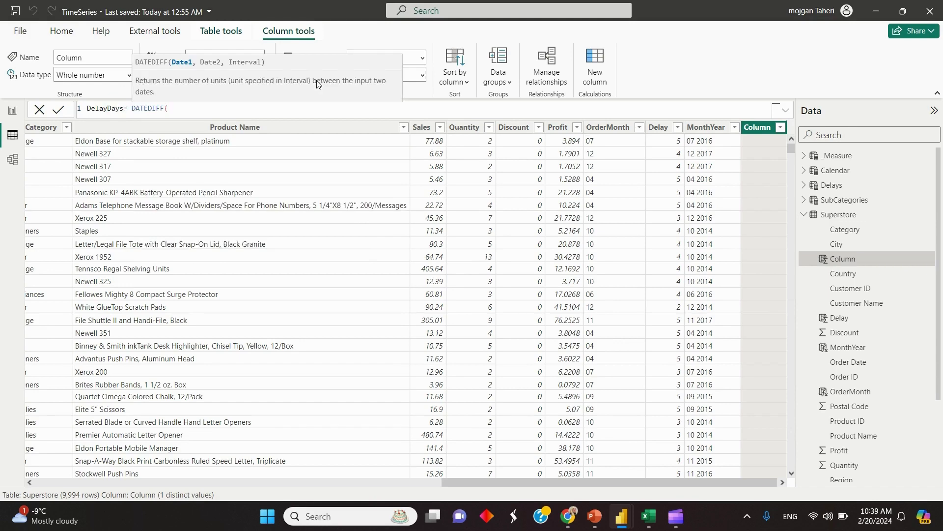
pyautogui.write('ord')
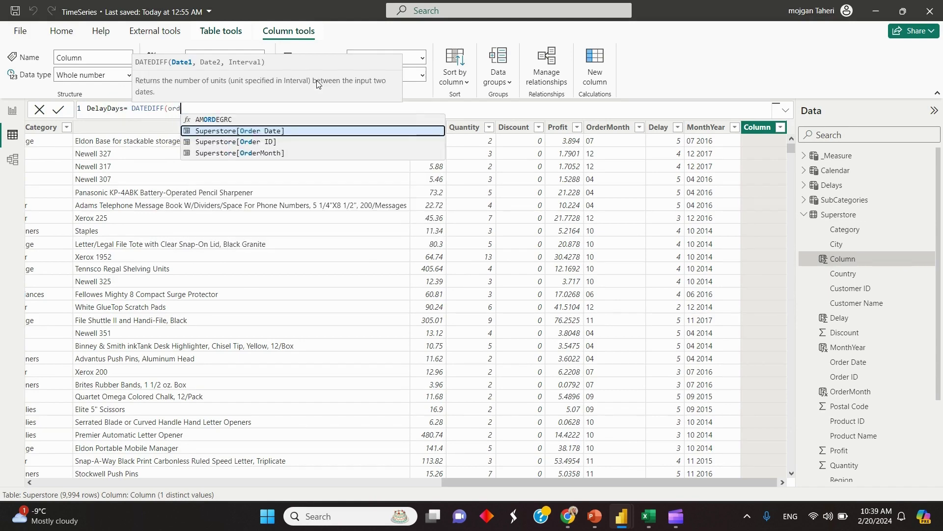
pyautogui.press('Tab')
pyautogui.write(',shi')
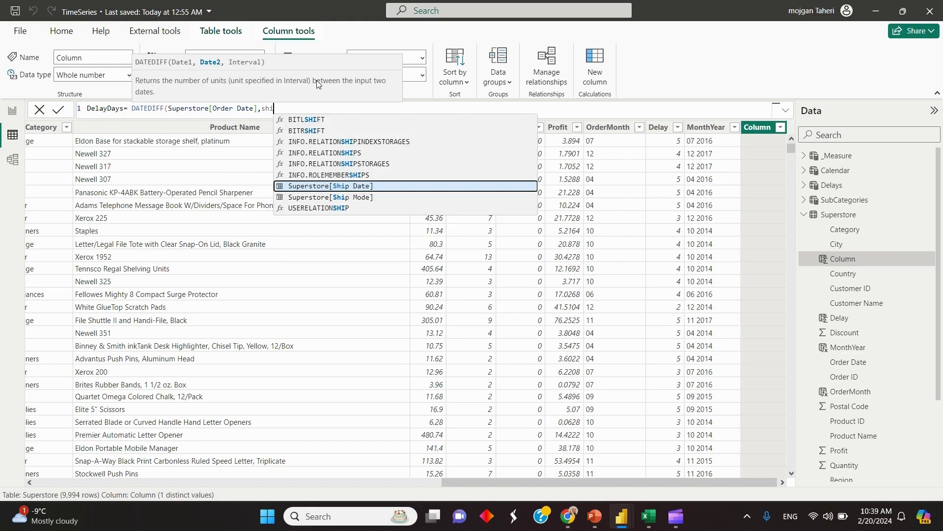
pyautogui.press('Tab')
pyautogui.write(',')
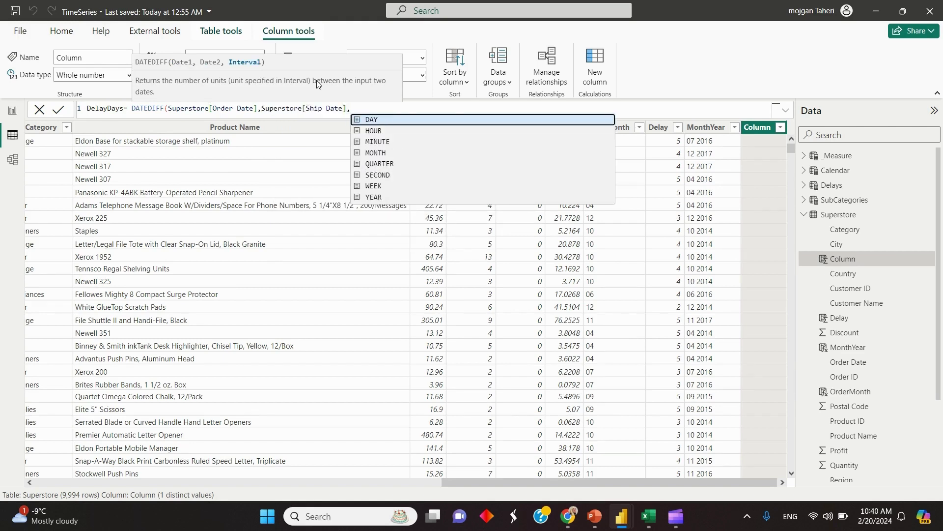
pyautogui.write('day')
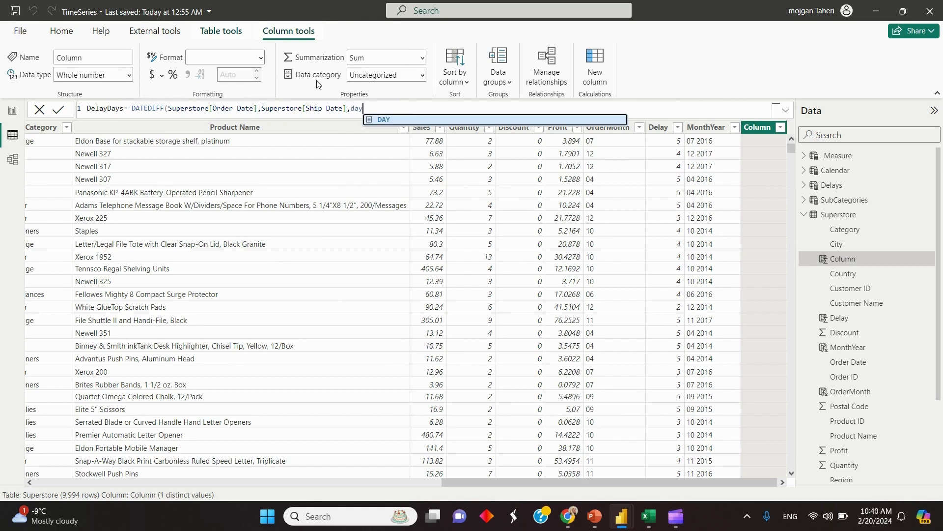
pyautogui.press('BackSpace')
pyautogui.press('BackSpace')
pyautogui.press('BackSpace')
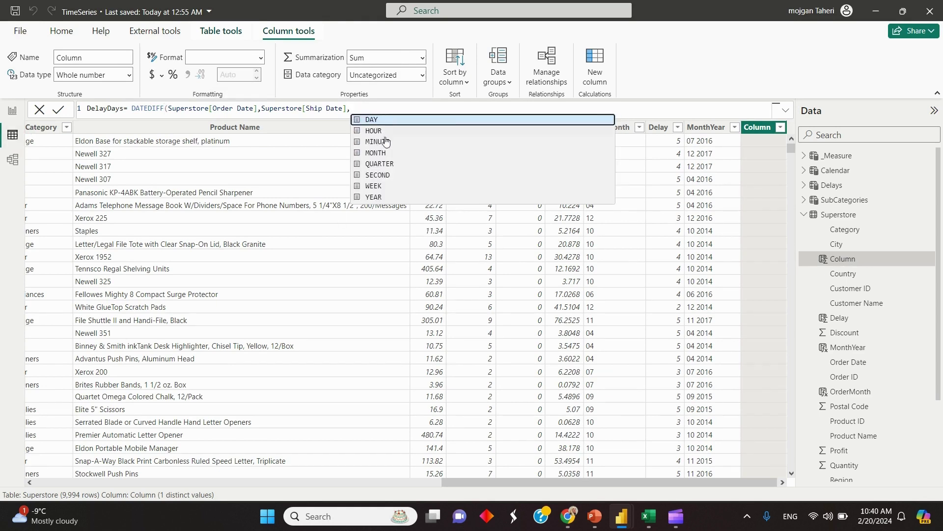
pyautogui.click(404, 121)
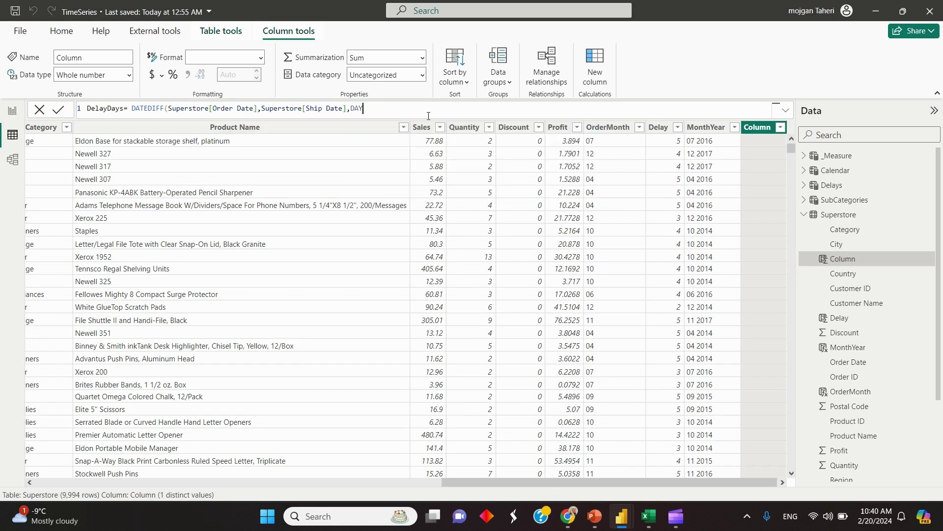
pyautogui.write(')')
pyautogui.press('Return')
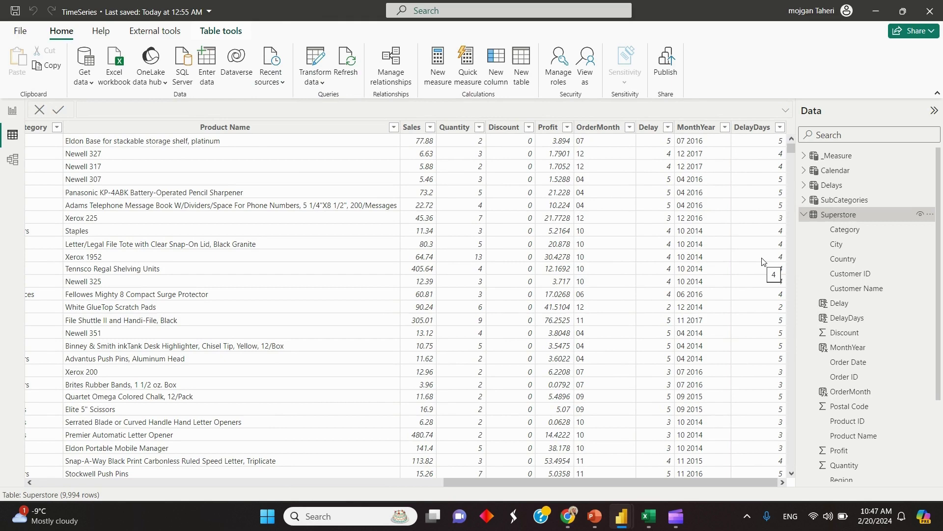
# Step: Start a new calculated table AVG Delay Table as SUMMARIZE over the Superstore table
pyautogui.click(523, 78)
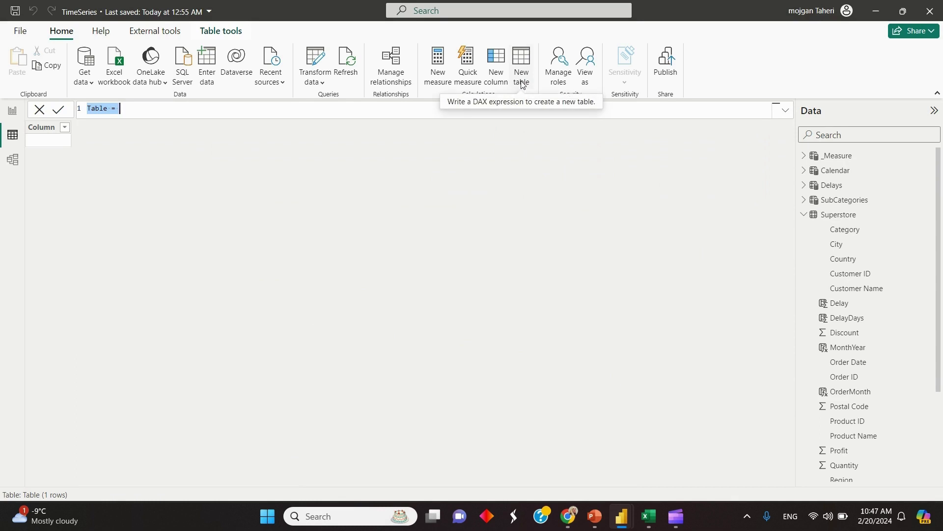
pyautogui.write('D')
pyautogui.write('VG Del')
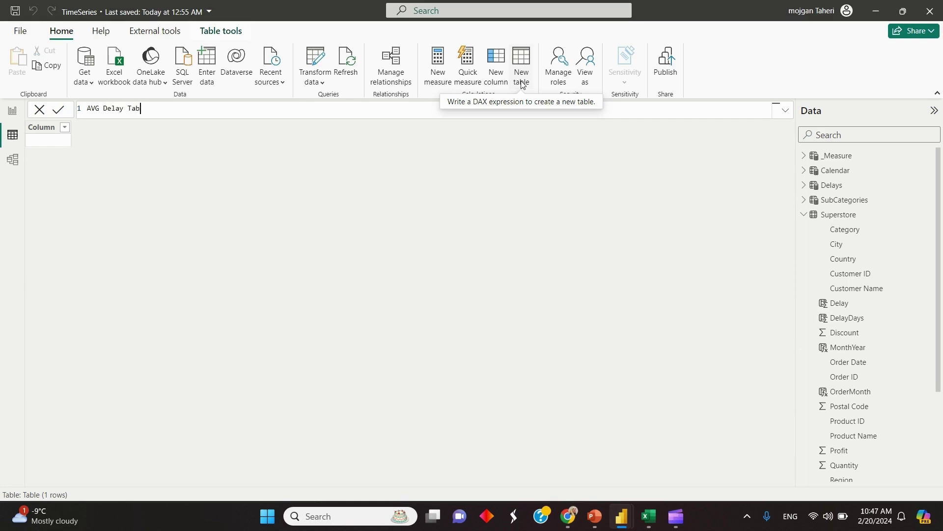
pyautogui.hotkey('shift', 'Return')
pyautogui.hotkey('shift', 'Return')
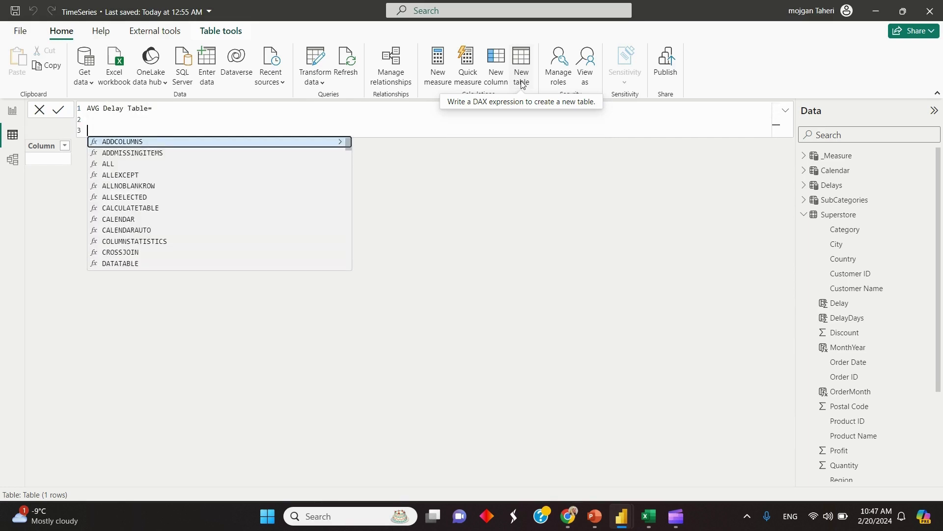
pyautogui.write('sum')
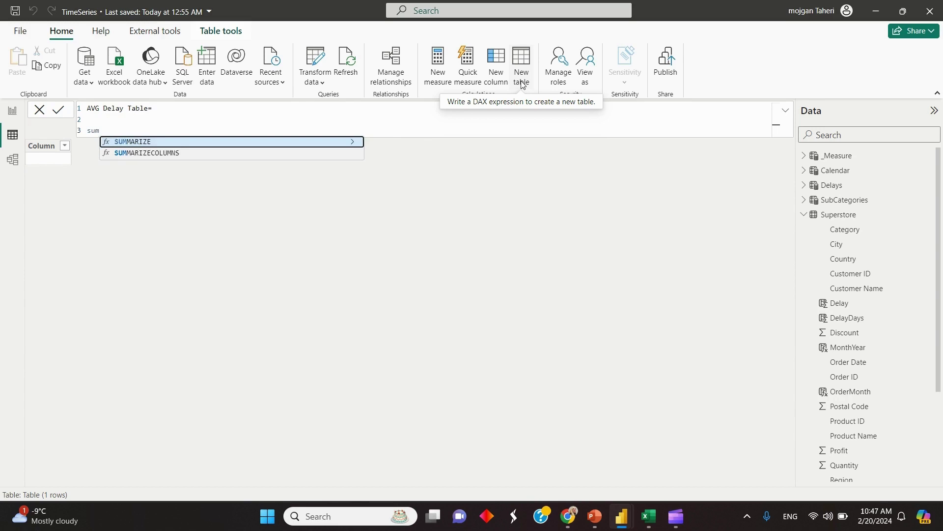
pyautogui.press('Tab')
pyautogui.hotkey('shift', 'Return')
pyautogui.hotkey('shift', 'Return')
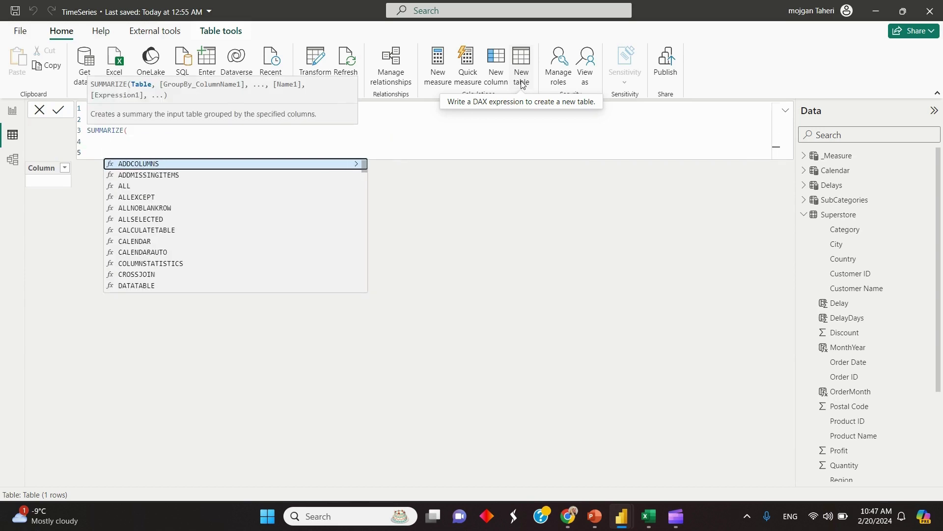
pyautogui.write('su')
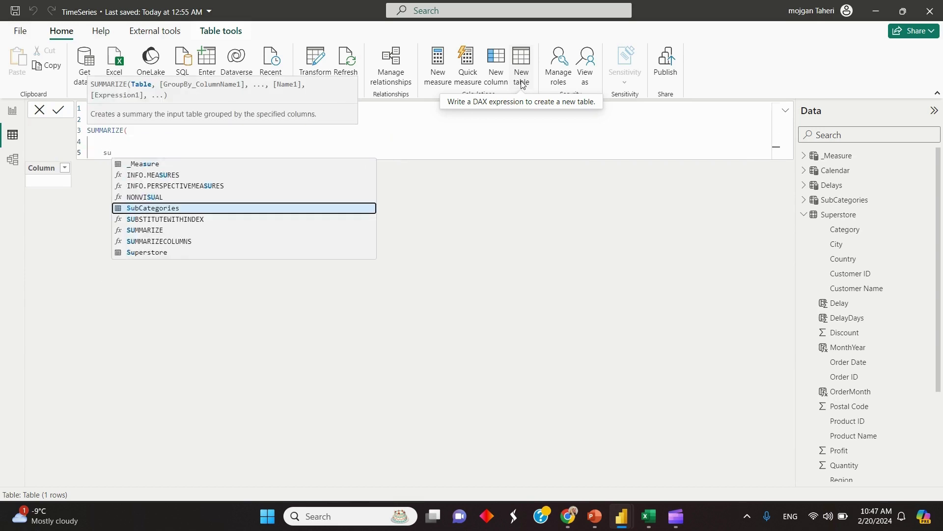
pyautogui.press('Down')
pyautogui.press('Down')
pyautogui.press('Down')
pyautogui.press('Down')
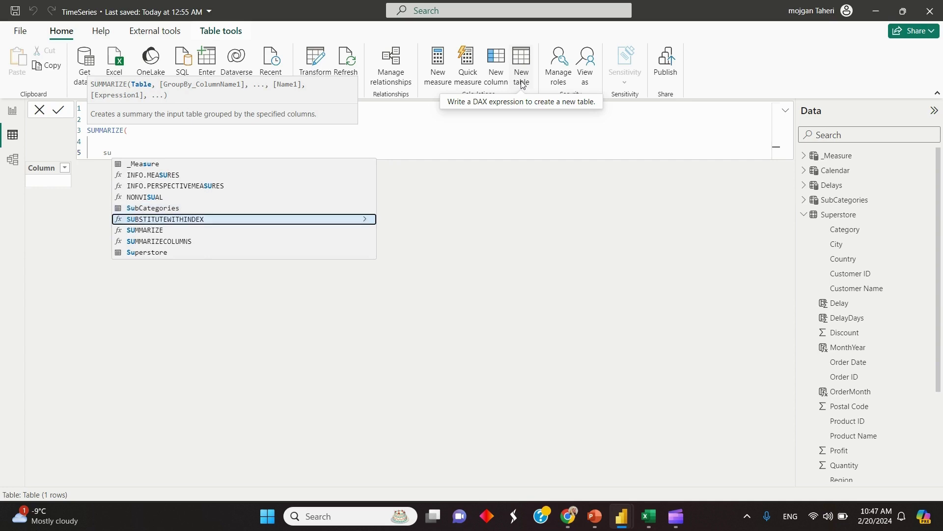
pyautogui.press('Tab')
pyautogui.write(',')
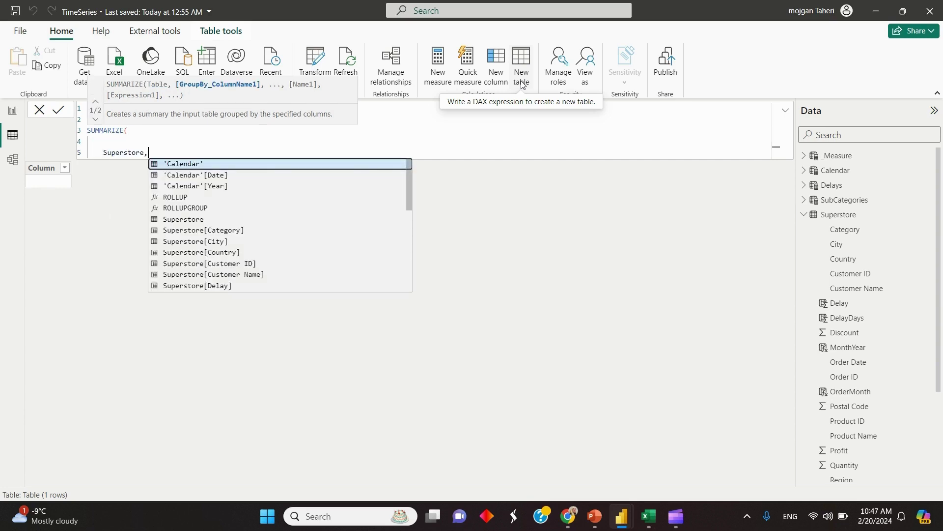
pyautogui.hotkey('shift', 'Return')
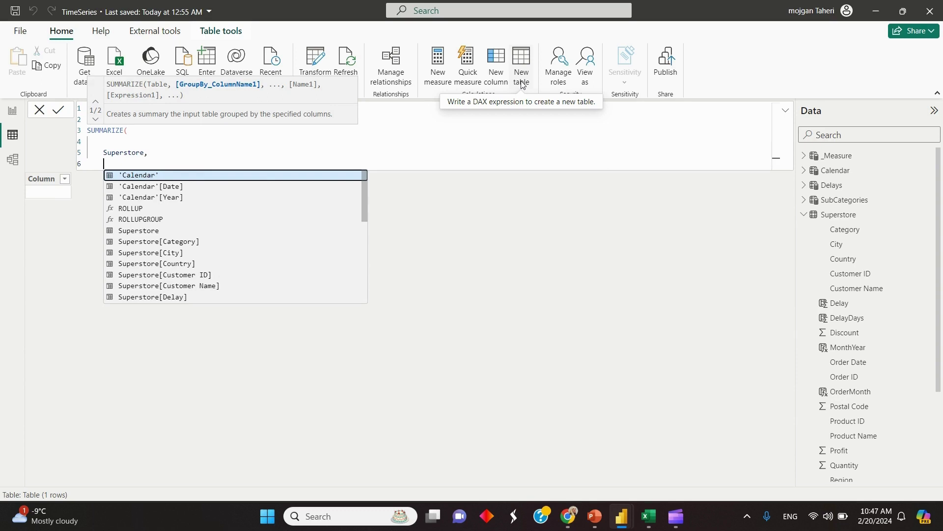
# Step: Add Superstore[Region] and Superstore[OrderMonth] as the SUMMARIZE grouping columns
pyautogui.write('or')
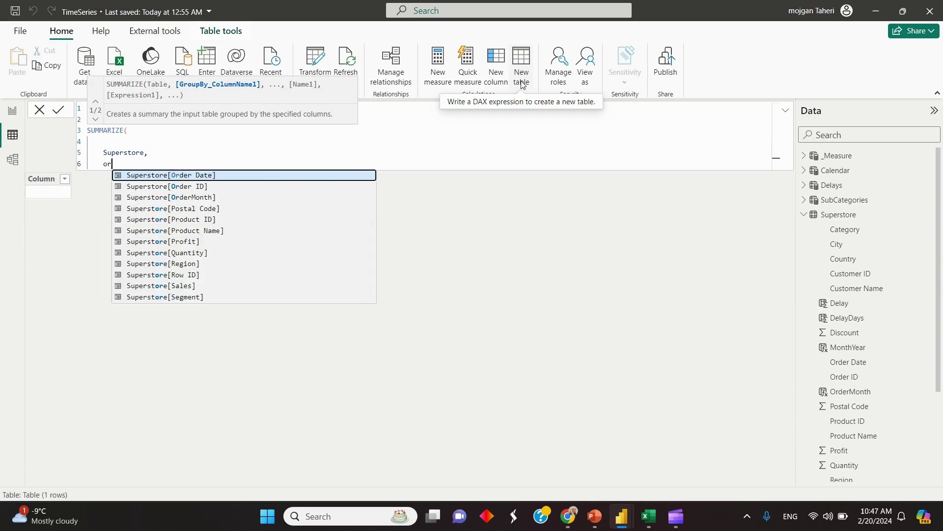
pyautogui.press('BackSpace')
pyautogui.press('BackSpace')
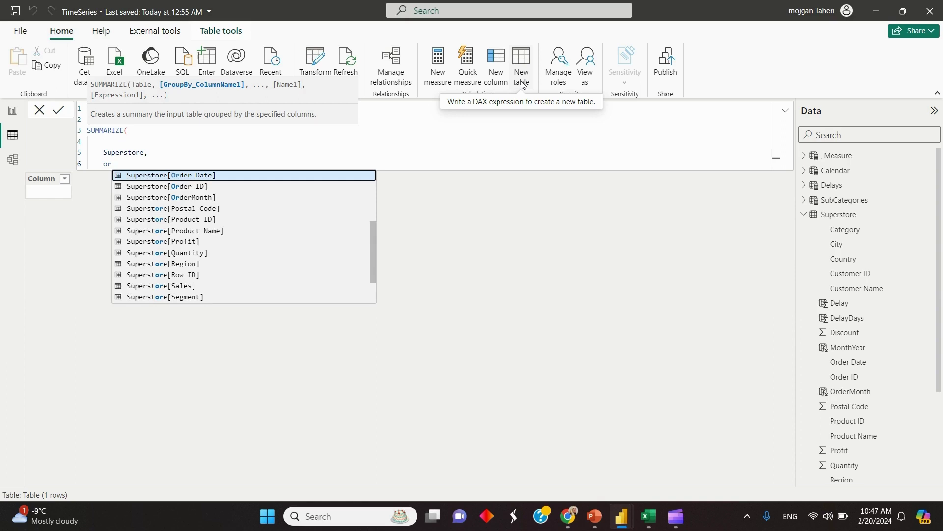
pyautogui.write('re')
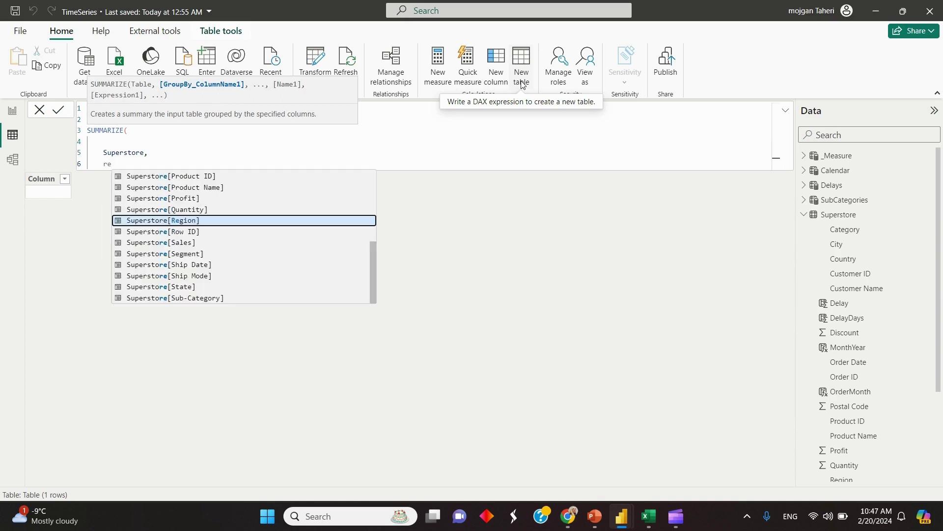
pyautogui.press('Tab')
pyautogui.write(',')
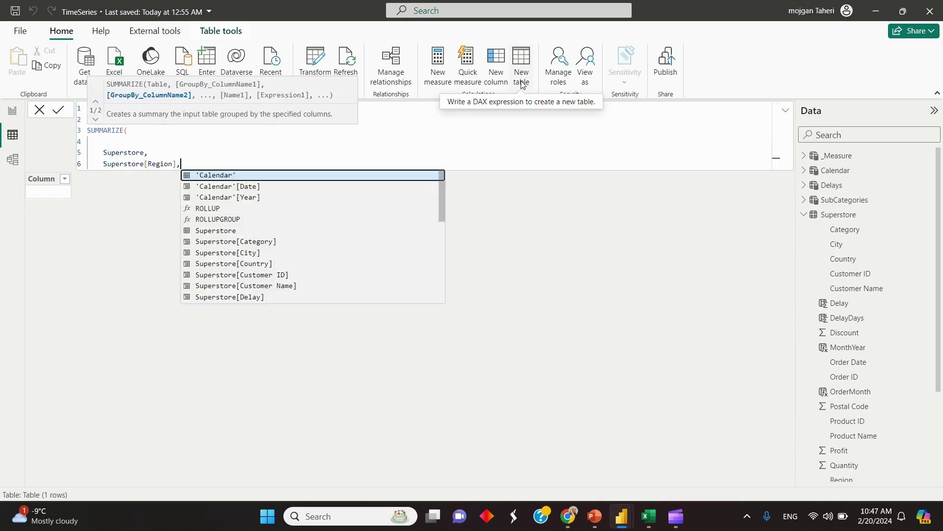
pyautogui.hotkey('shift', 'Return')
pyautogui.write('reg')
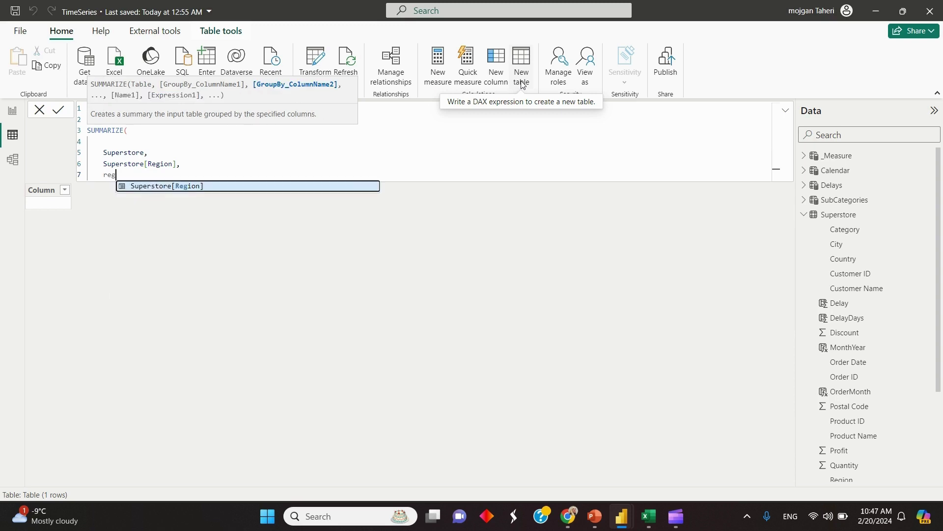
pyautogui.press('BackSpace')
pyautogui.press('BackSpace')
pyautogui.press('BackSpace')
pyautogui.write('mon')
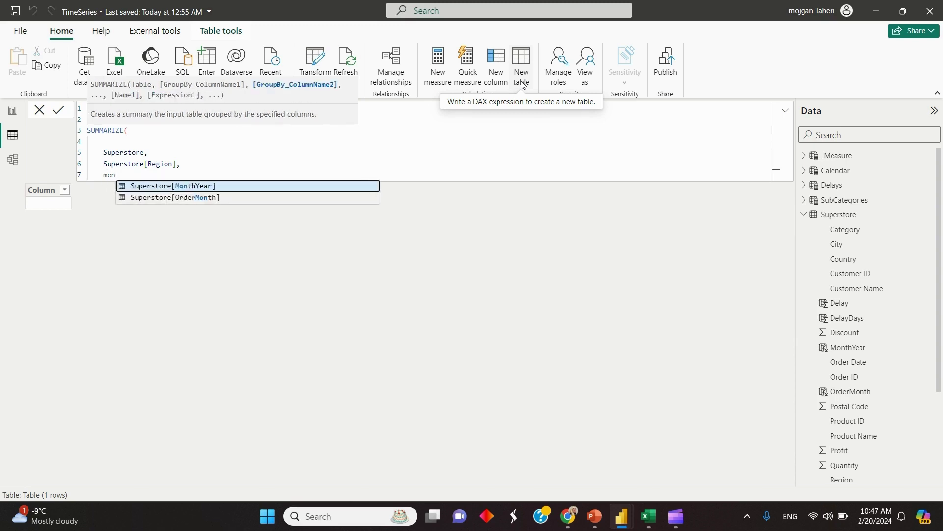
pyautogui.press('Down')
pyautogui.press('Tab')
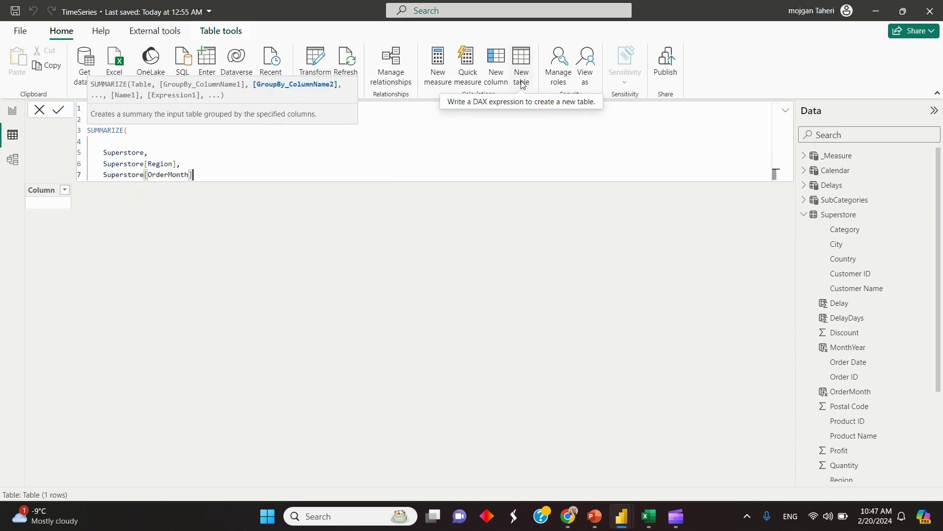
pyautogui.write(',')
pyautogui.hotkey('shift', 'Return')
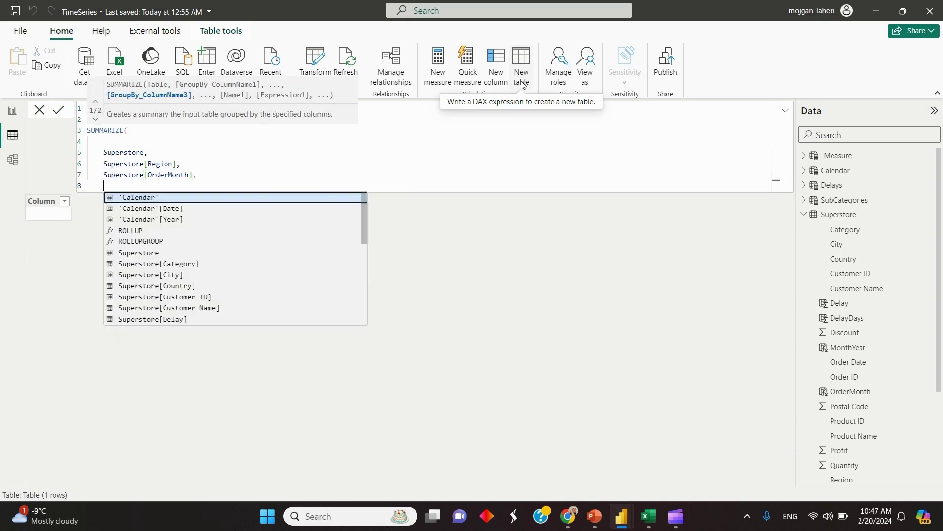
# Step: Add the "AVG Delay Shipment" column as AVERAGE(Delays[AVG SHIP DELAY]) and commit the table
pyautogui.write('"AVG')
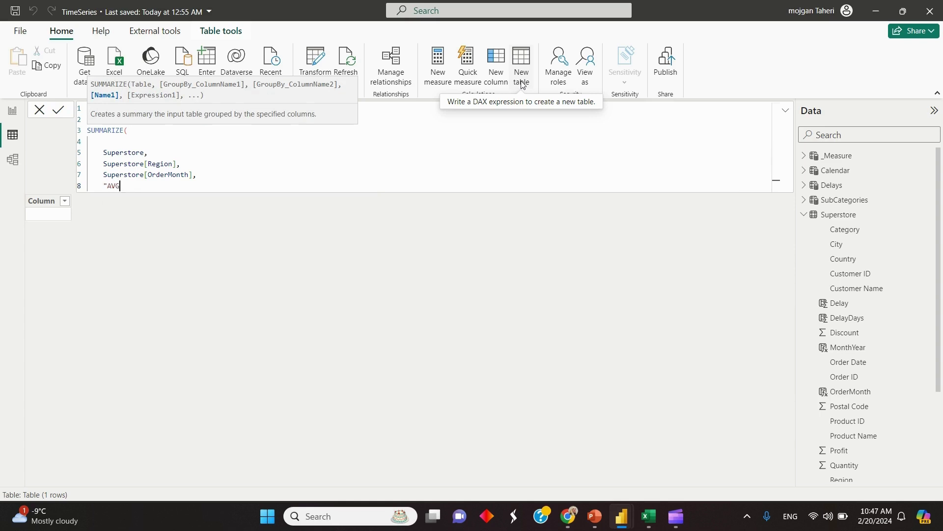
pyautogui.write(' Delay Shipment" ,av')
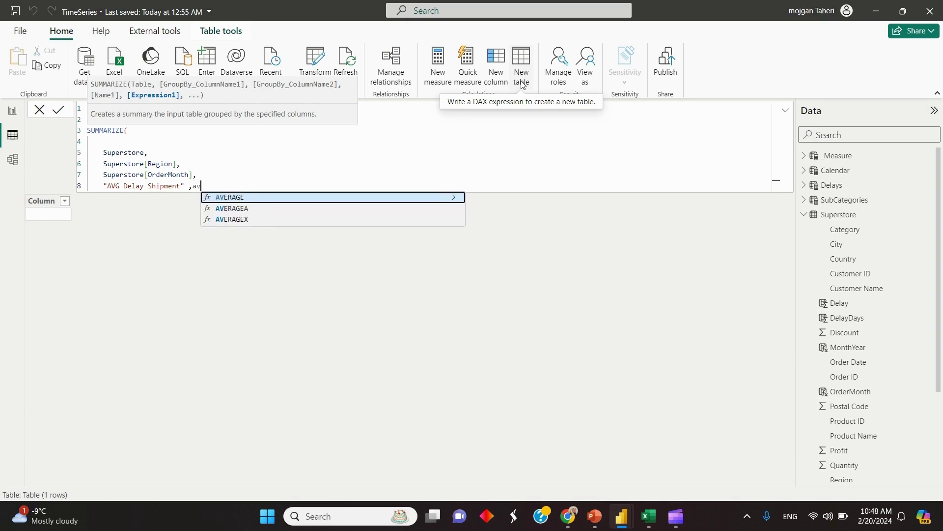
pyautogui.press('Tab')
pyautogui.write('delay')
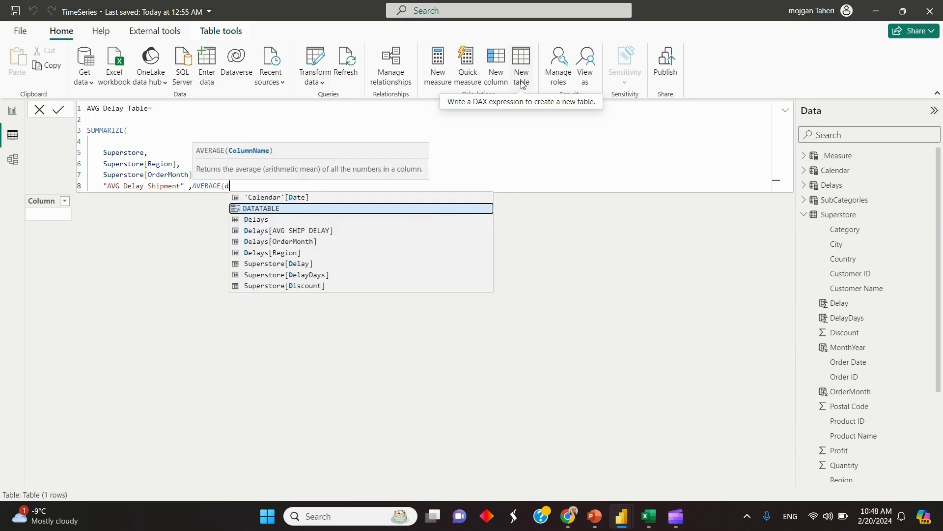
pyautogui.press('Down')
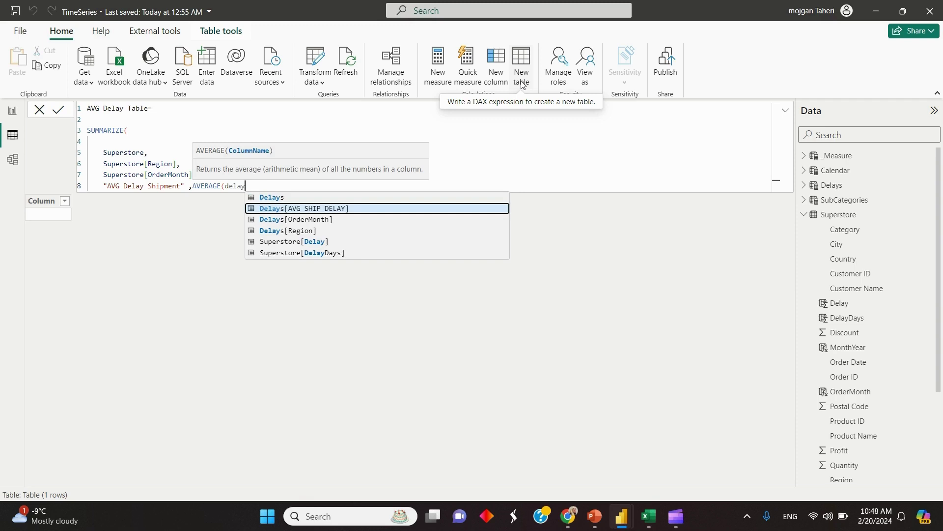
pyautogui.press('Tab')
pyautogui.write('))')
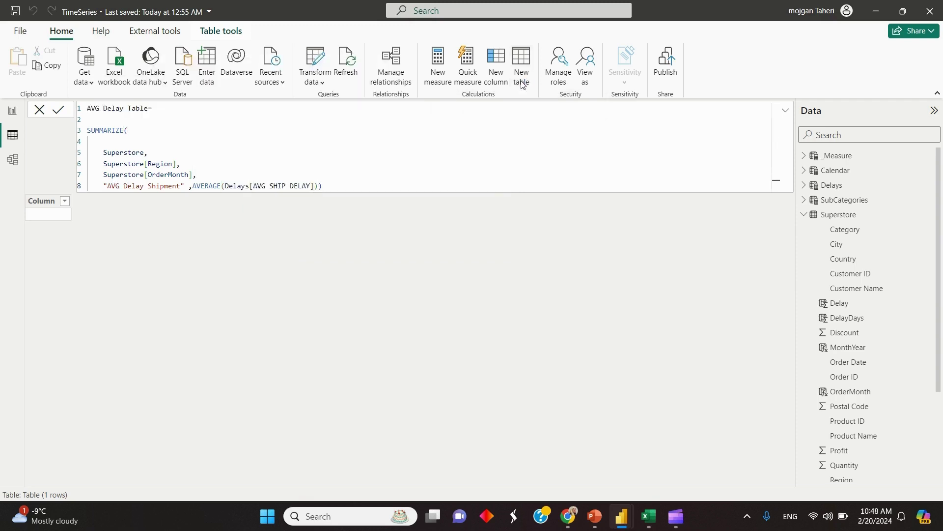
pyautogui.press('Return')
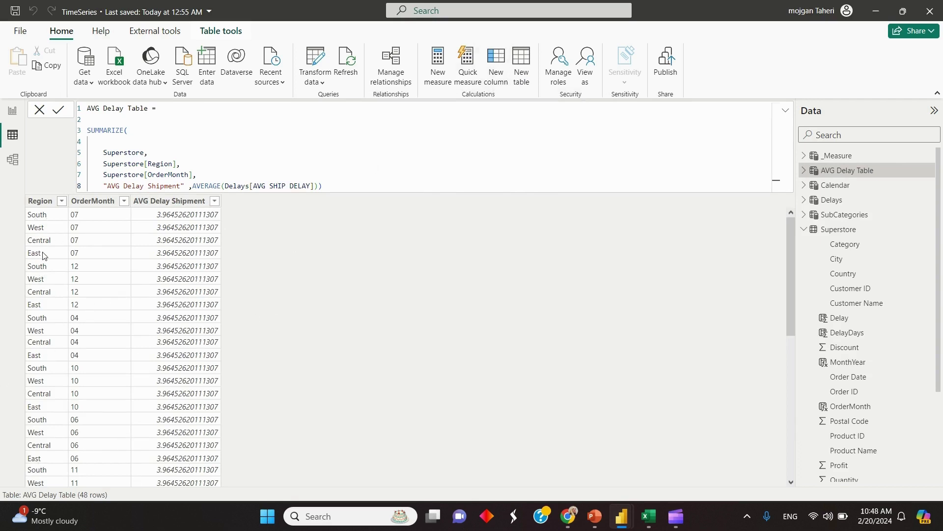
# Step: Insert an empty stacked bar chart into the white panel on the Shipping Delay page
pyautogui.click(13, 113)
pyautogui.click(502, 344)
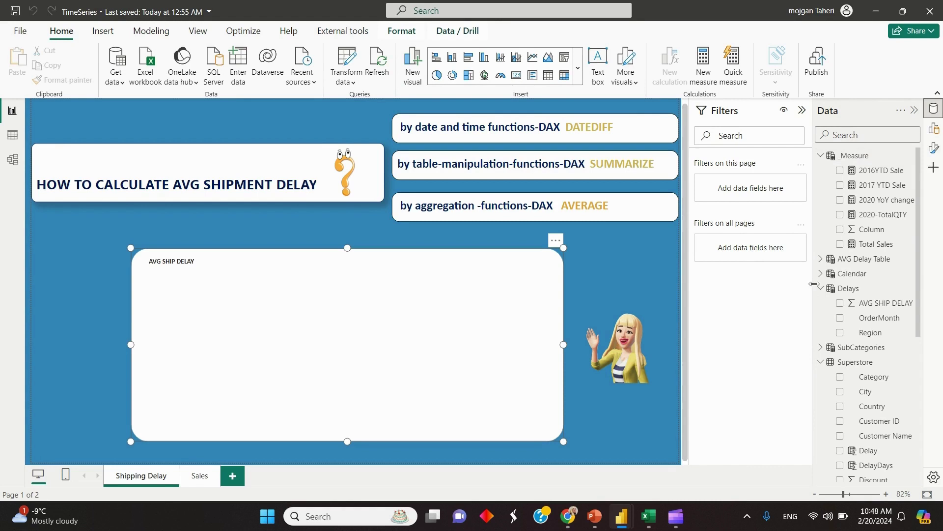
pyautogui.click(821, 258)
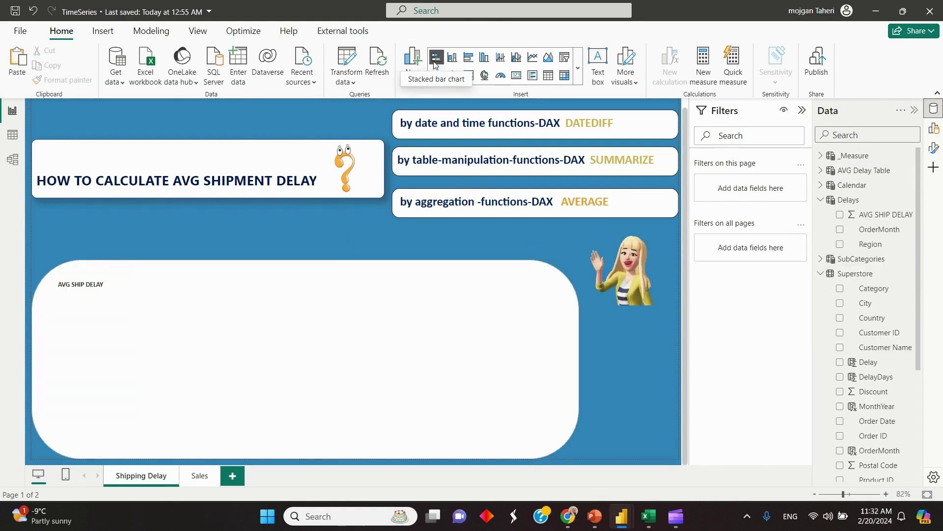
pyautogui.click(434, 61)
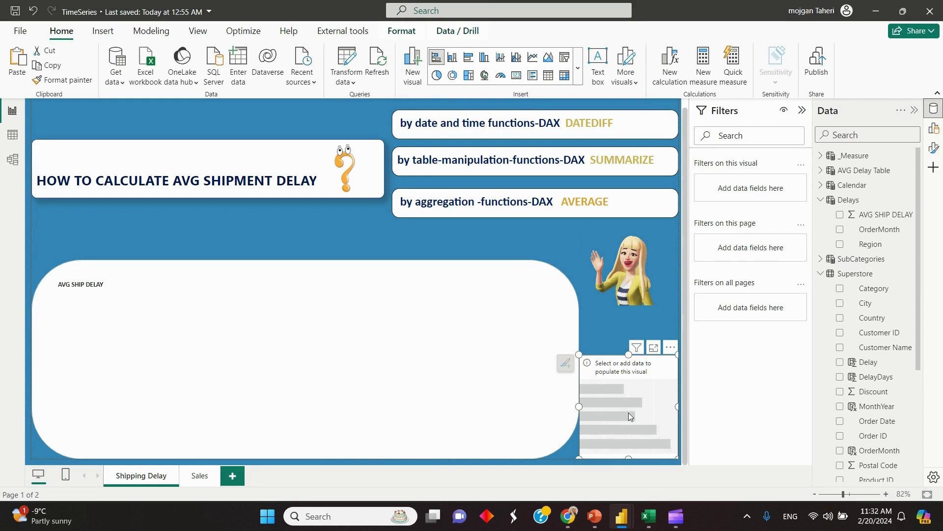
pyautogui.moveTo(635, 417); pyautogui.dragTo(214, 328)
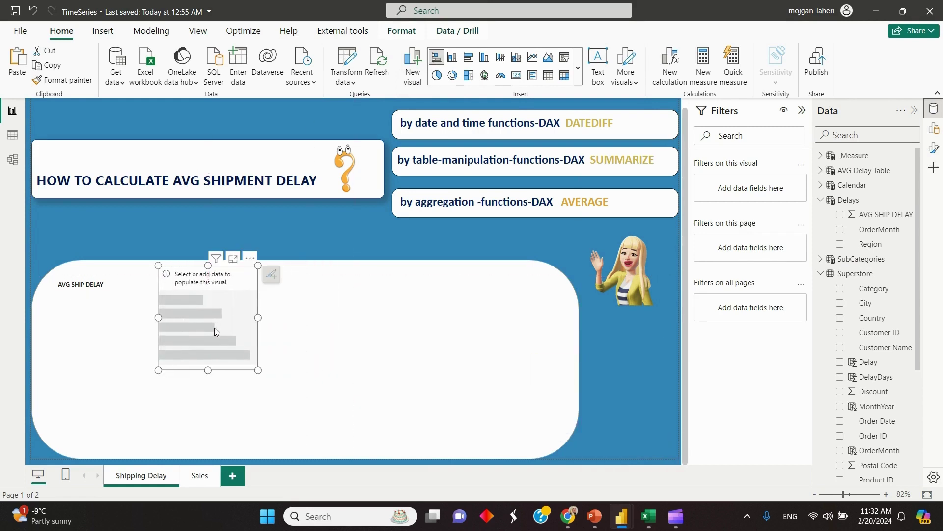
# Step: Put AVG Delay Table's Region on the Y-axis and AVG Delay Shipment on the X-axis
pyautogui.click(934, 128)
pyautogui.click(865, 200)
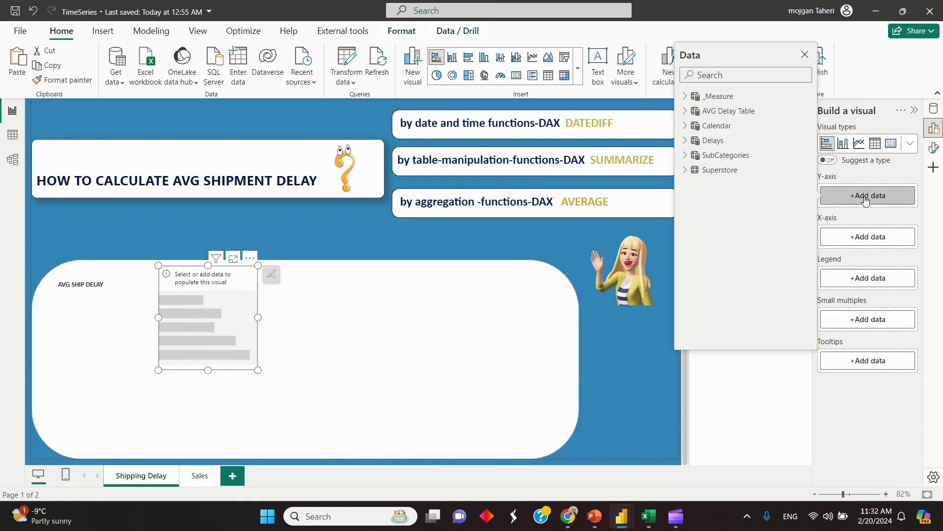
pyautogui.click(685, 111)
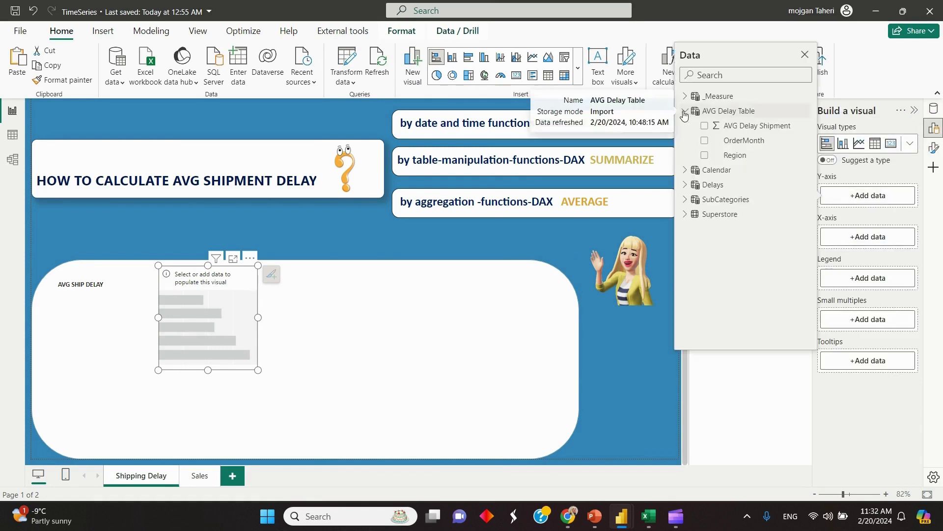
pyautogui.click(734, 156)
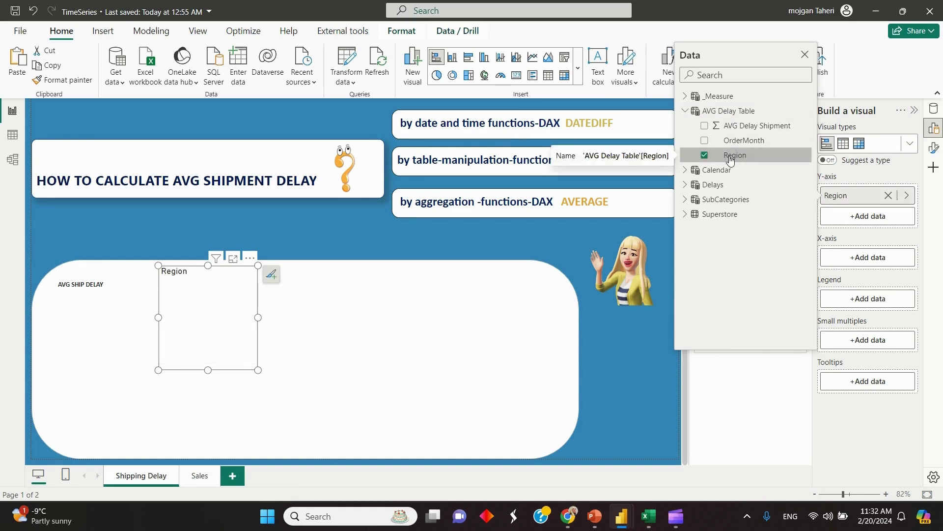
pyautogui.click(740, 128)
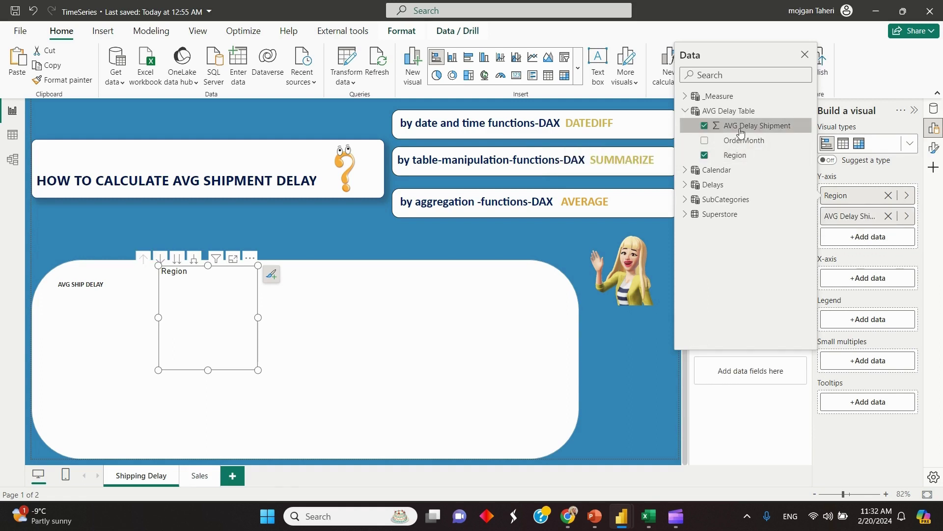
pyautogui.click(864, 255)
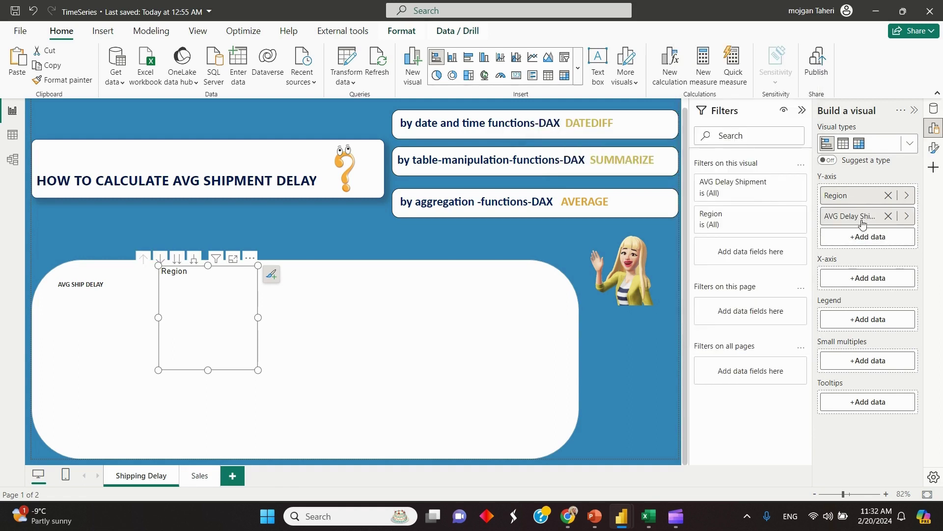
pyautogui.moveTo(863, 223); pyautogui.dragTo(864, 284)
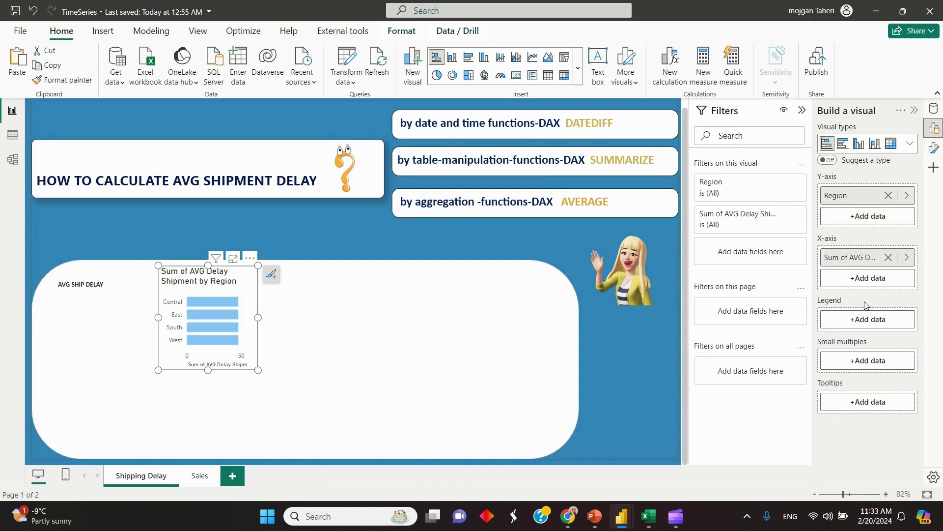
# Step: Switch the AVG Delay Shipment aggregation from Sum to Average
pyautogui.click(905, 258)
pyautogui.click(804, 292)
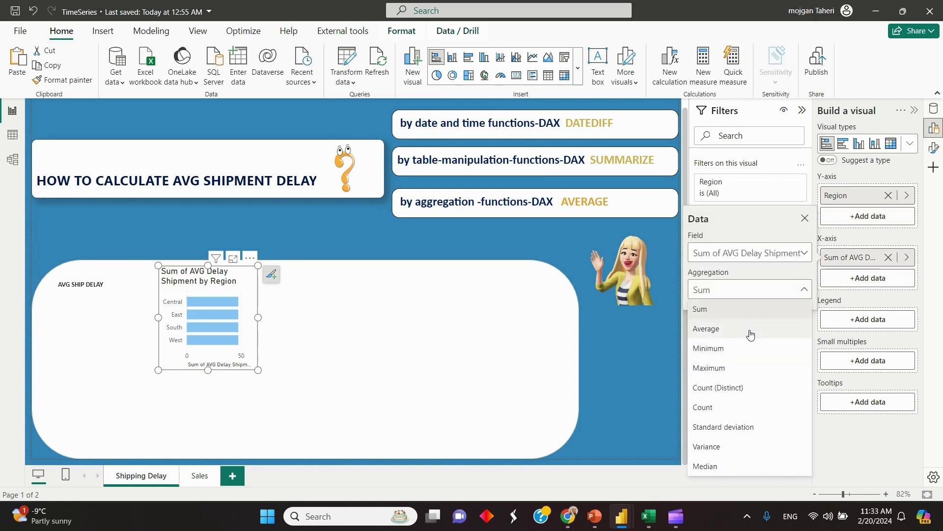
pyautogui.click(706, 328)
# Step: Add OrderMonth to the Legend and widen the chart across the rounded panel
pyautogui.click(872, 328)
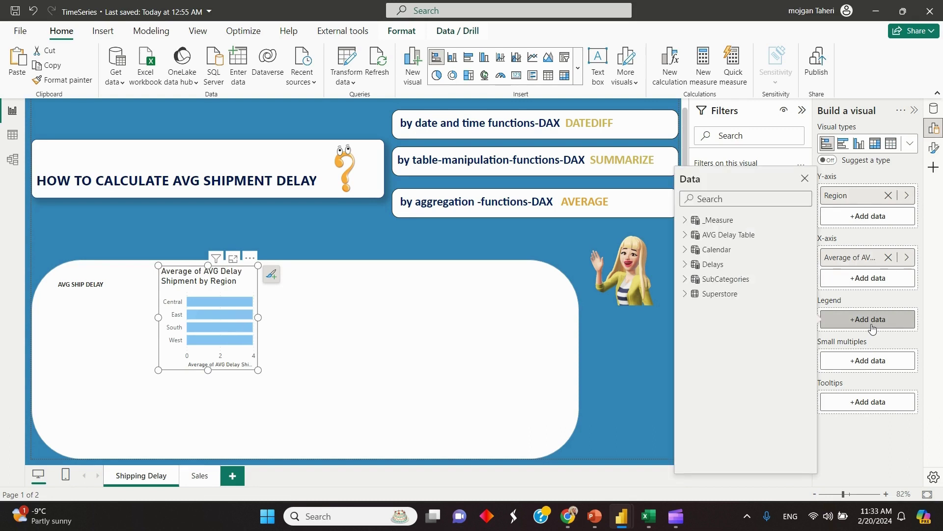
pyautogui.click(688, 240)
pyautogui.click(704, 264)
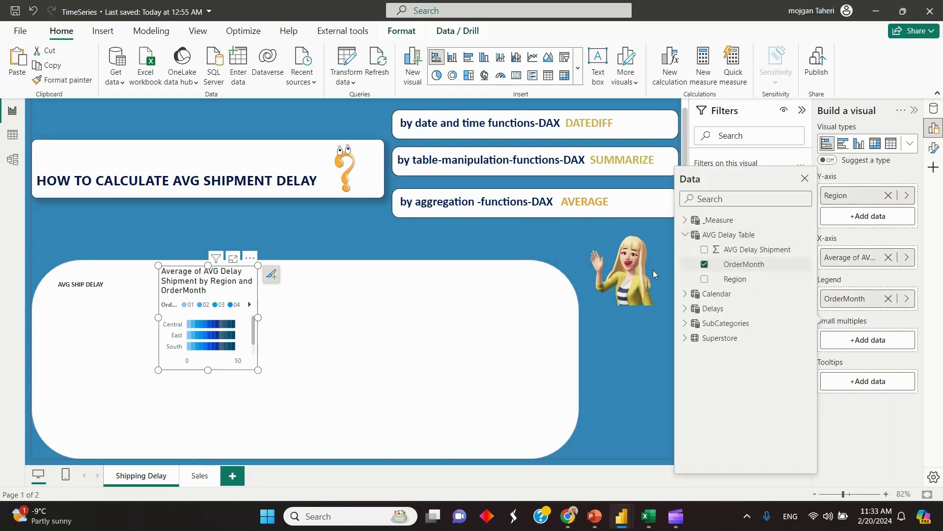
pyautogui.click(258, 318)
pyautogui.moveTo(277, 319); pyautogui.dragTo(539, 308)
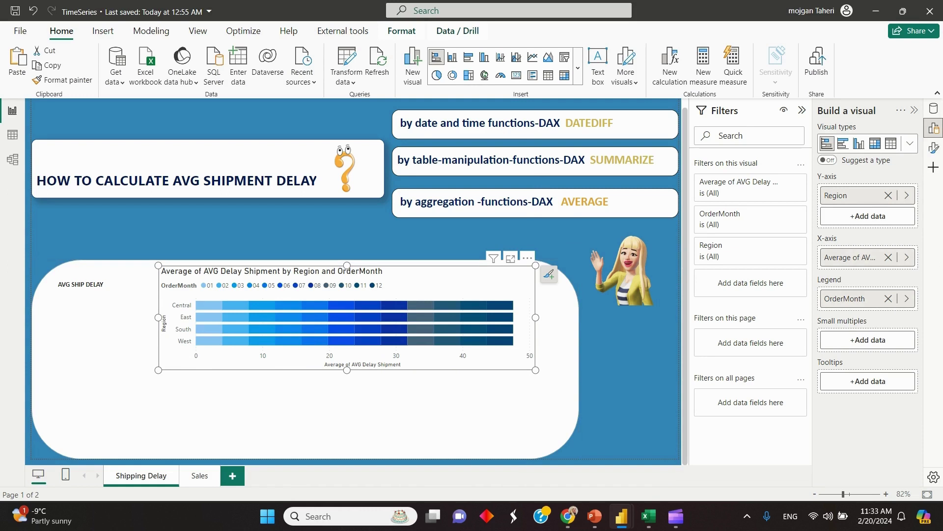
# Step: Turn off the chart's title and its X-axis title, keeping the region labels visible
pyautogui.click(937, 147)
pyautogui.click(907, 211)
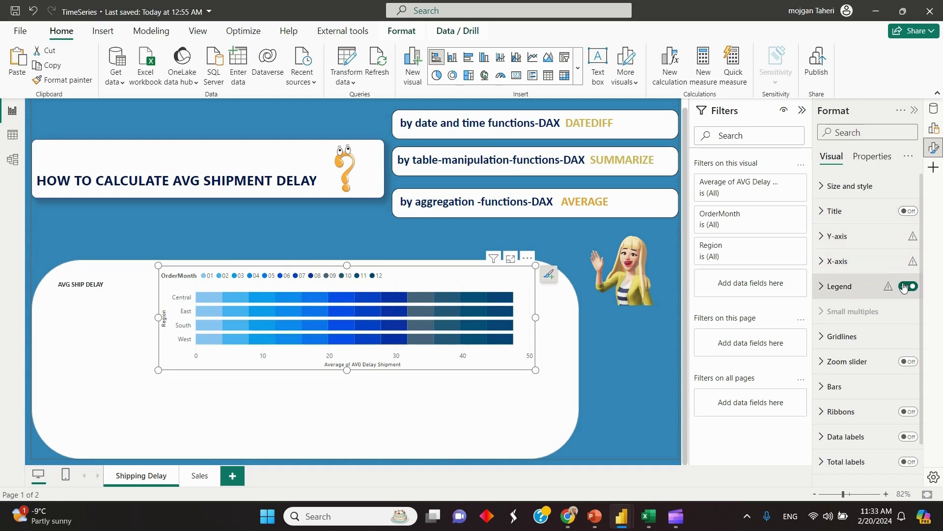
pyautogui.click(822, 239)
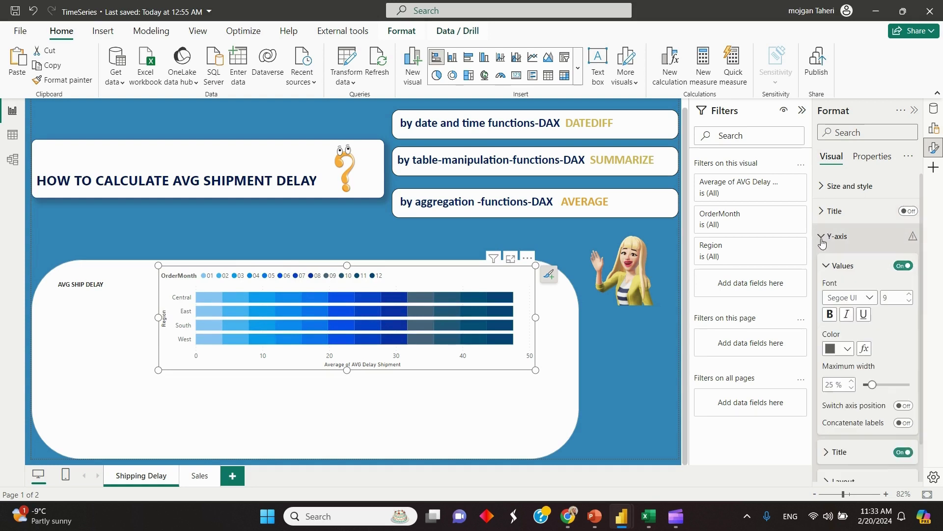
pyautogui.click(900, 265)
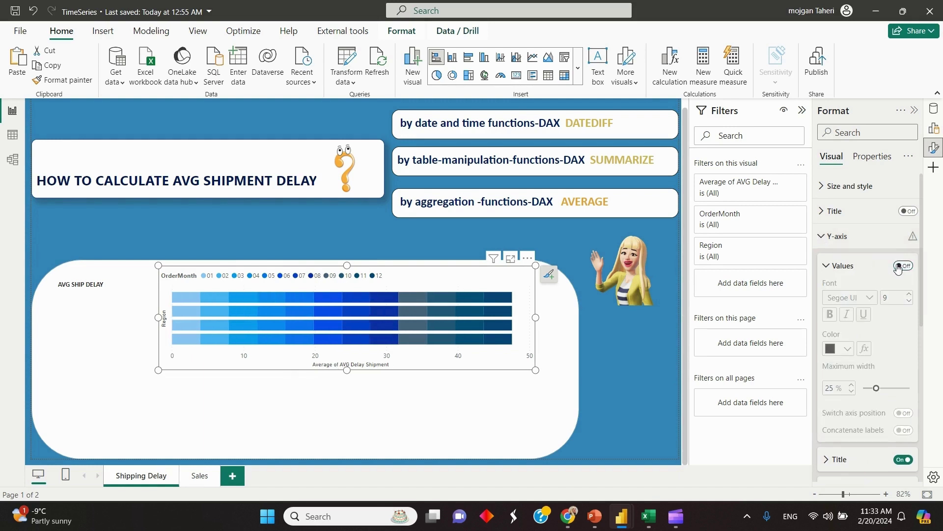
pyautogui.click(905, 266)
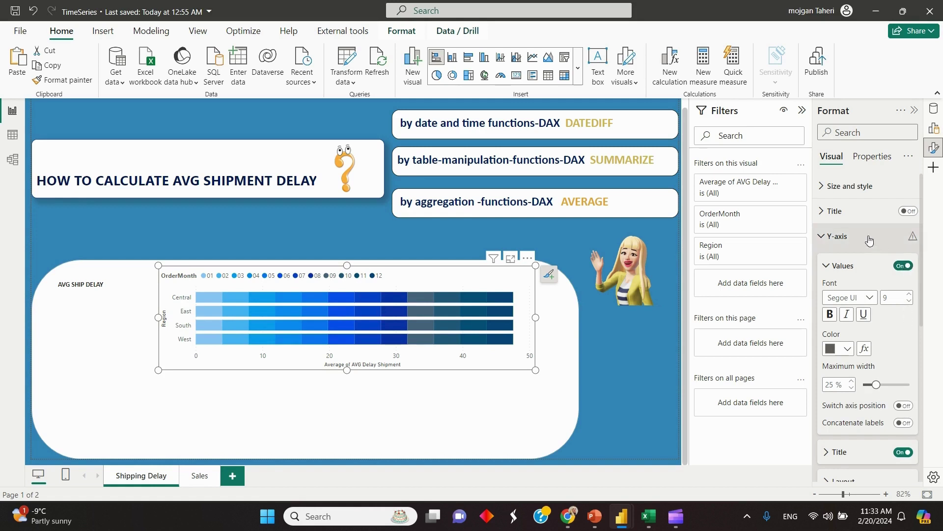
pyautogui.click(827, 216)
pyautogui.click(827, 221)
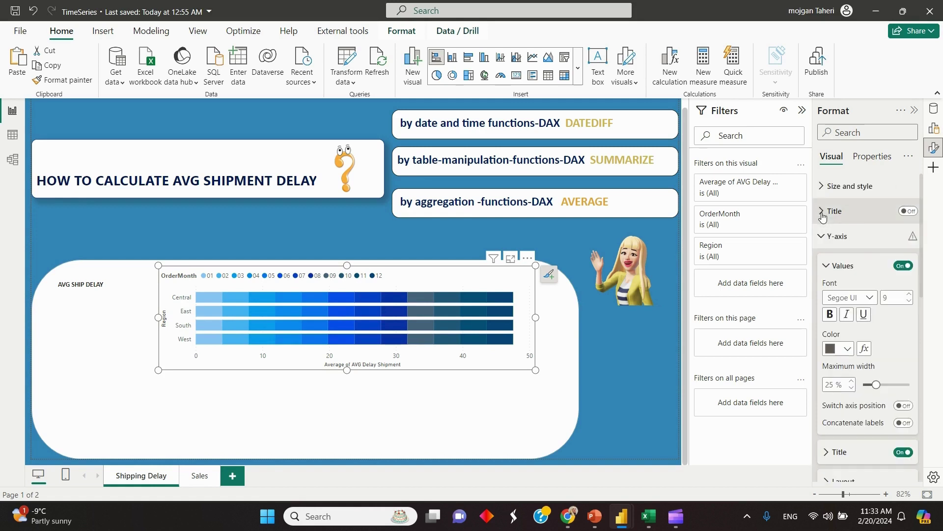
pyautogui.click(827, 236)
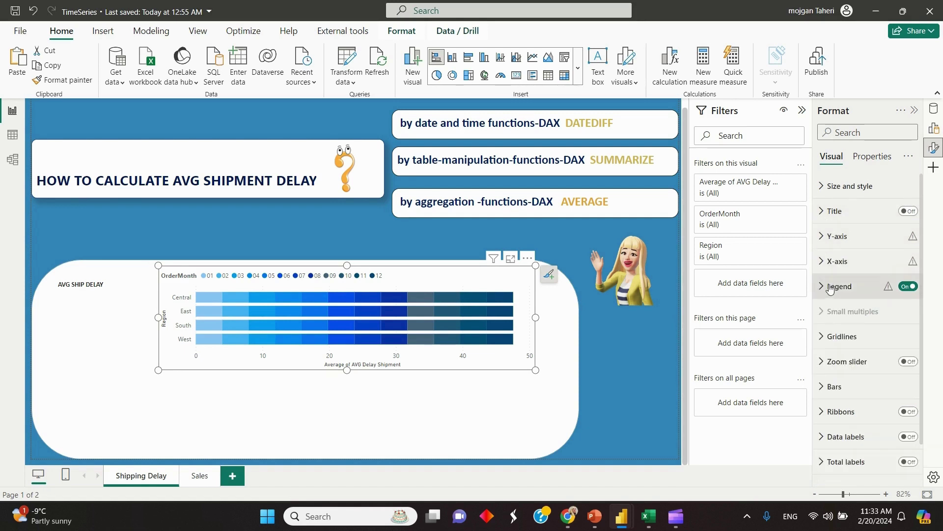
pyautogui.click(827, 261)
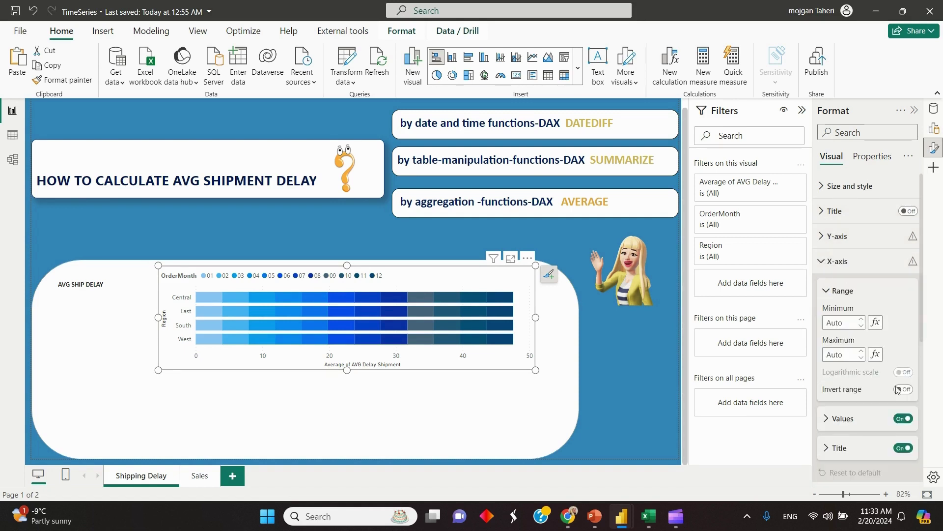
pyautogui.click(902, 448)
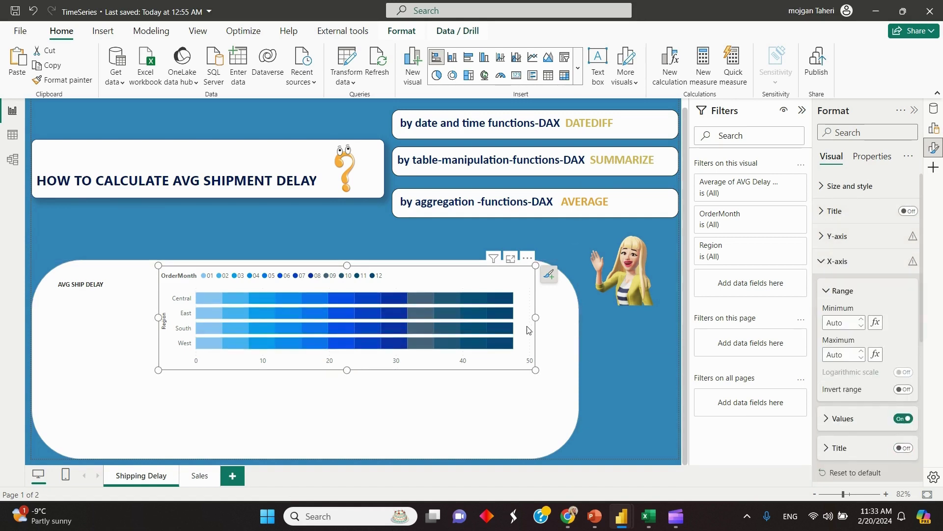
pyautogui.moveTo(530, 327)
pyautogui.mouseDown()
pyautogui.moveTo(518, 328)
pyautogui.moveTo(542, 338)
pyautogui.moveTo(530, 328)
pyautogui.mouseUp()
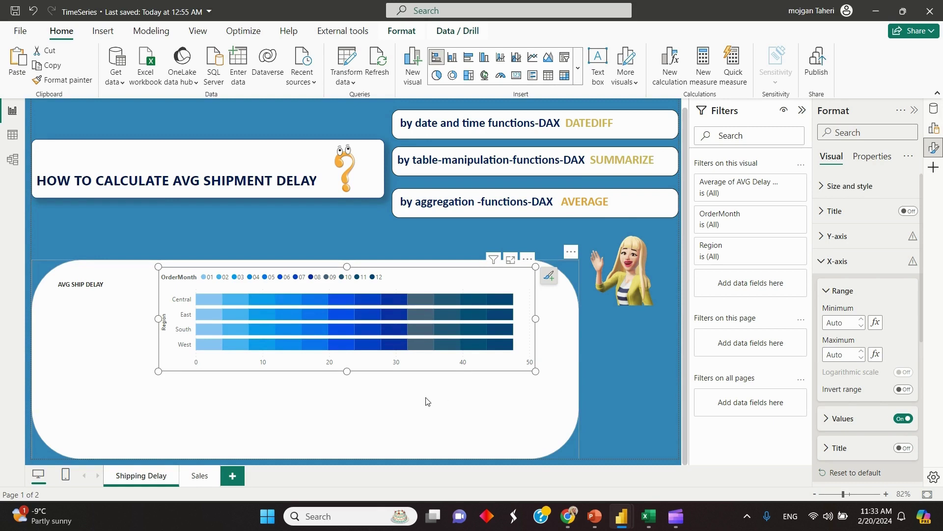
# Step: Duplicate the bar chart and place the copy below the original
pyautogui.hotkey('ctrl', 'c')
pyautogui.hotkey('ctrl', 'v')
pyautogui.moveTo(474, 354); pyautogui.dragTo(509, 418)
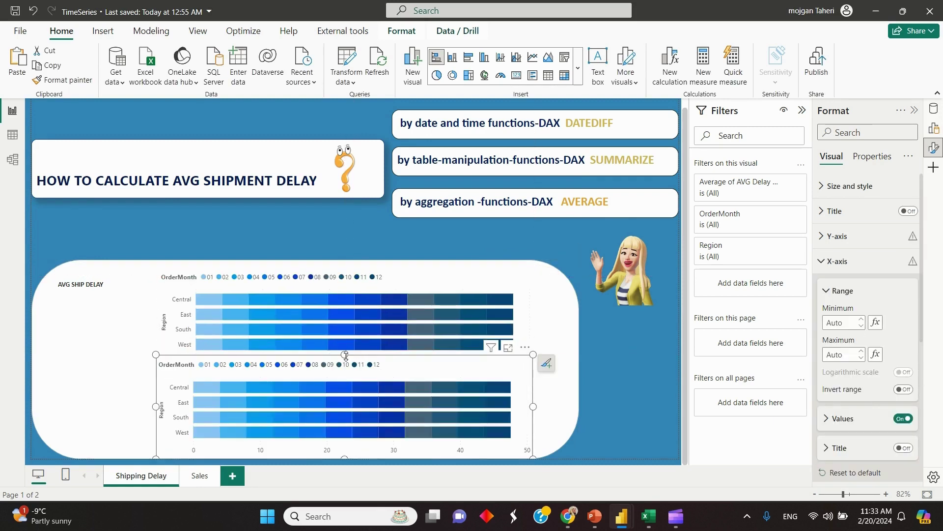
pyautogui.moveTo(345, 355); pyautogui.dragTo(344, 378)
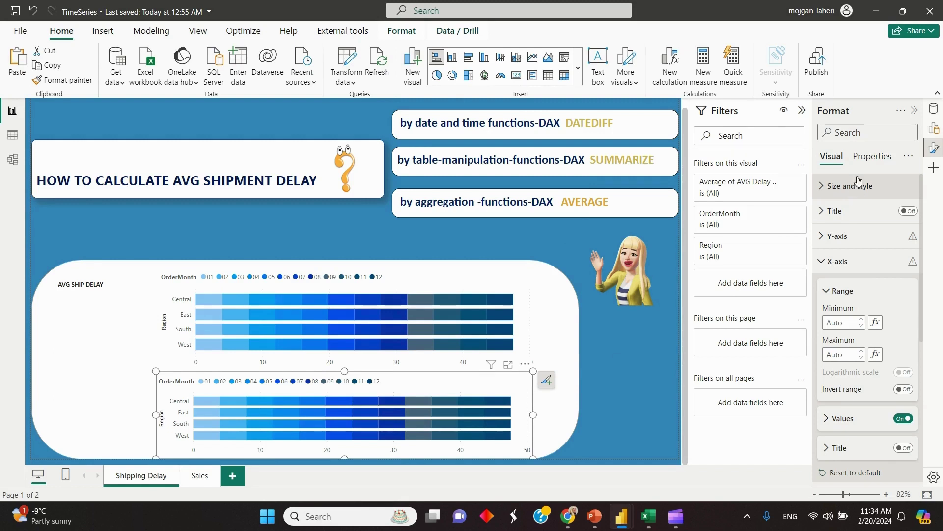
# Step: In the copy, put OrderMonth on the Y-axis and move Region to the Legend
pyautogui.click(934, 130)
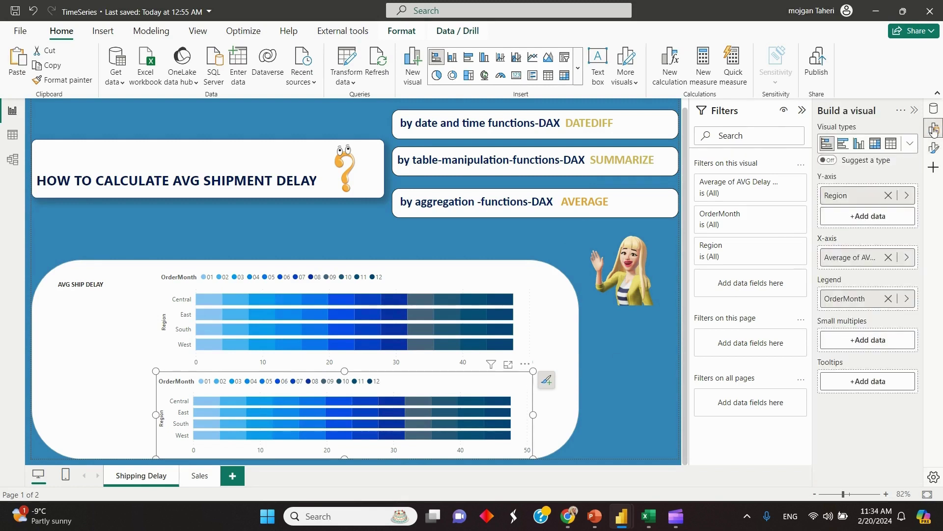
pyautogui.click(888, 195)
pyautogui.moveTo(855, 288); pyautogui.dragTo(856, 198)
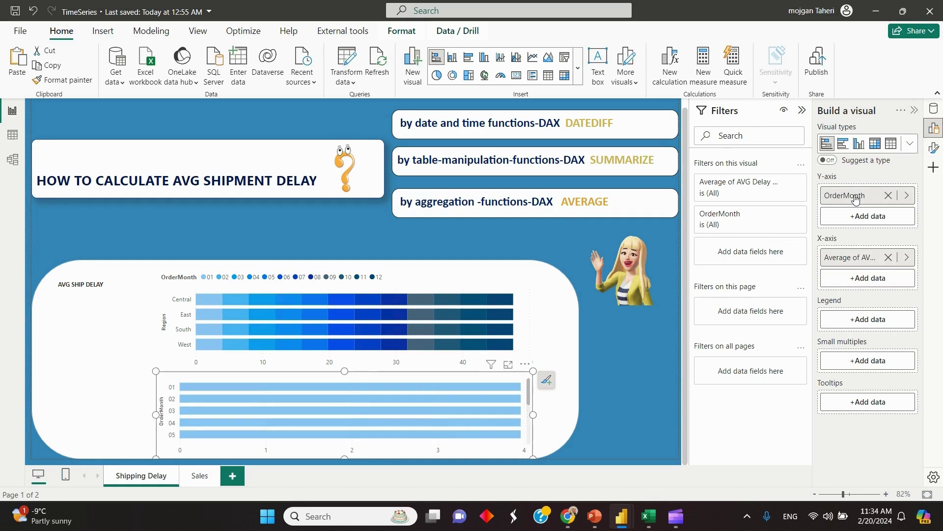
pyautogui.click(867, 319)
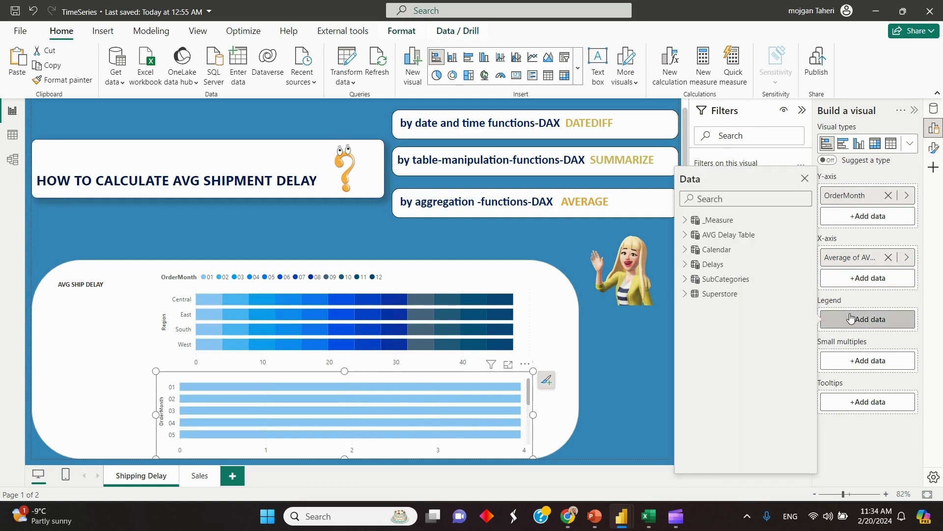
pyautogui.click(685, 235)
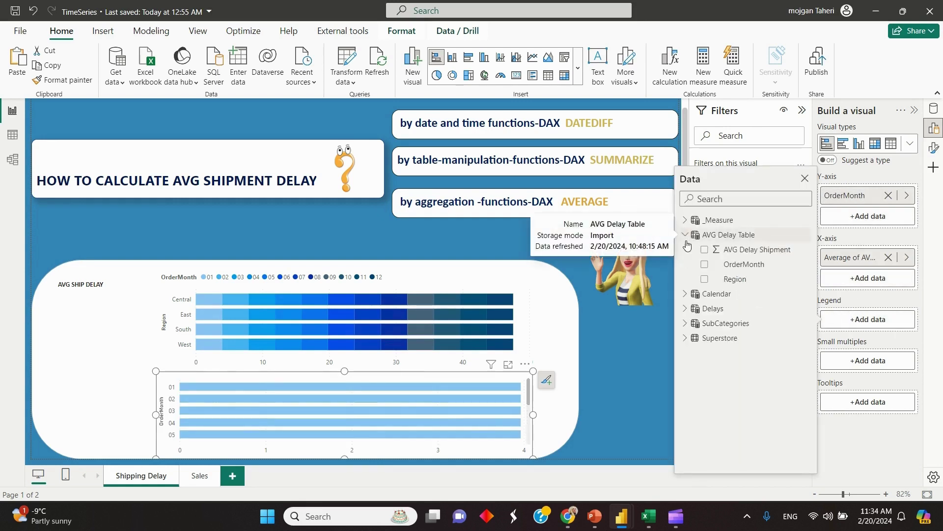
pyautogui.click(705, 279)
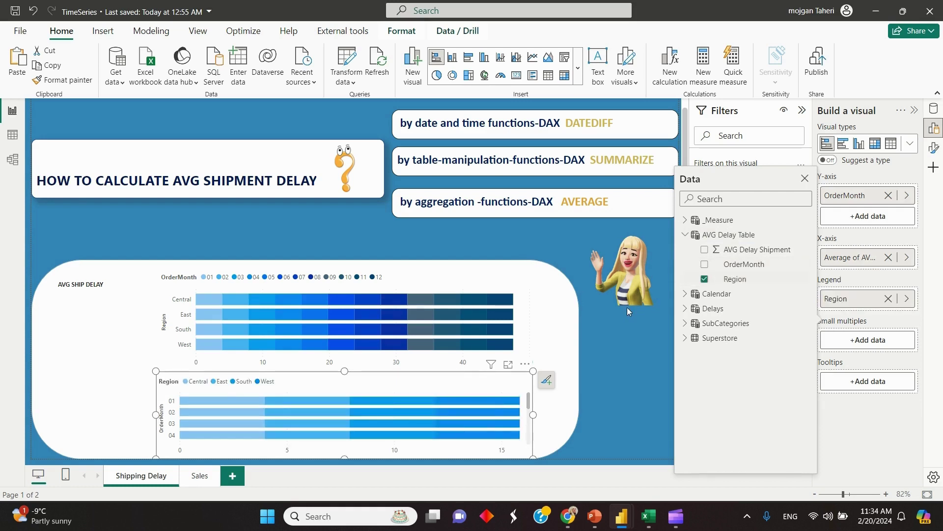
pyautogui.click(632, 345)
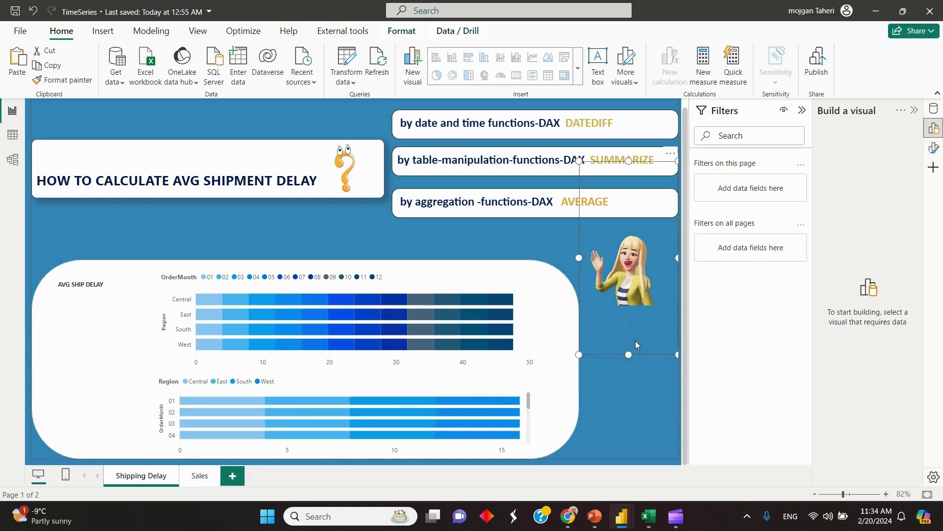
pyautogui.click(528, 416)
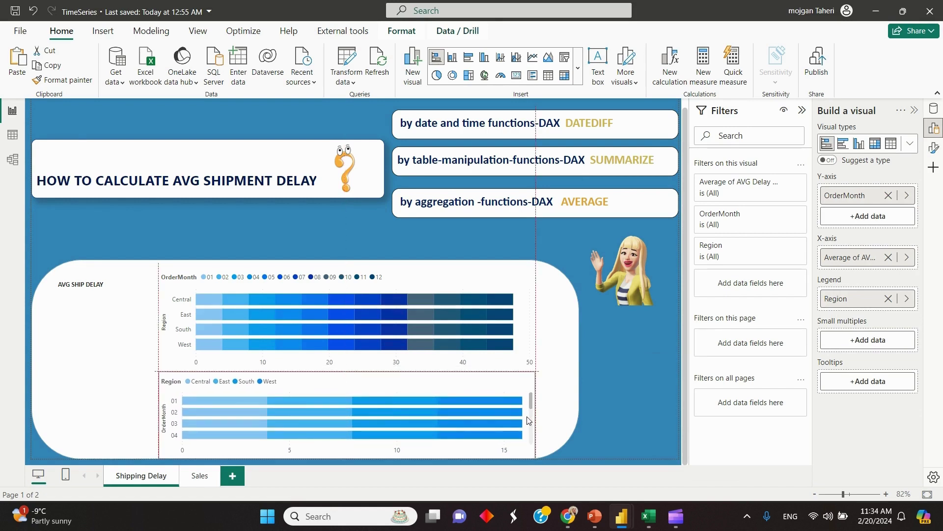
pyautogui.scroll(-4, 460, 430)
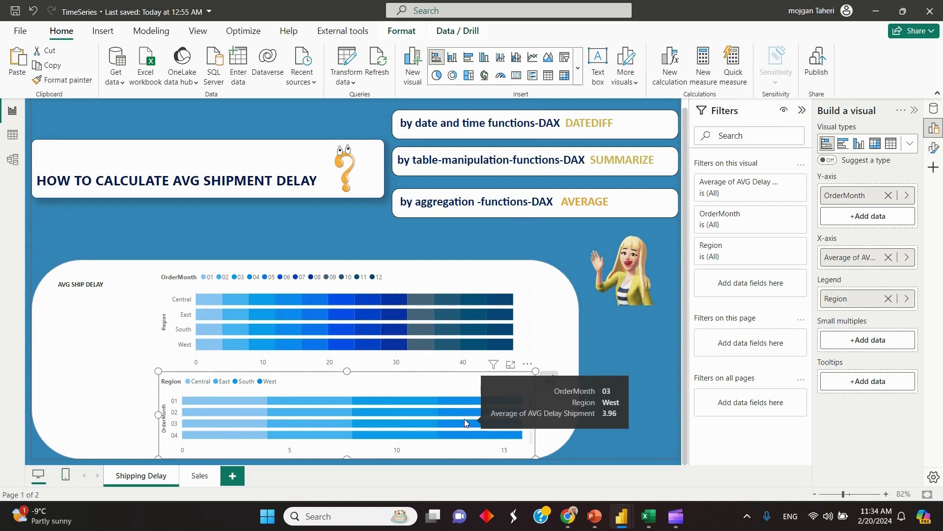
pyautogui.scroll(4, 464, 418)
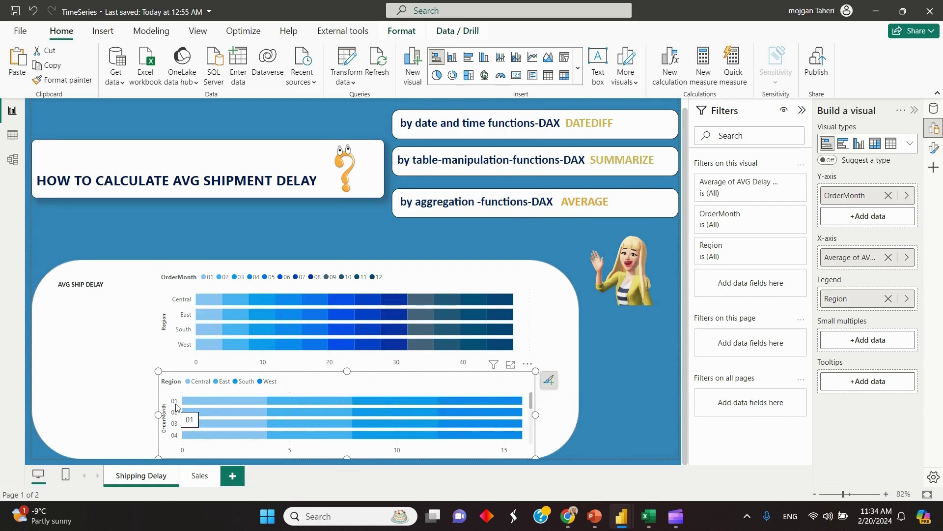
pyautogui.moveTo(197, 401)
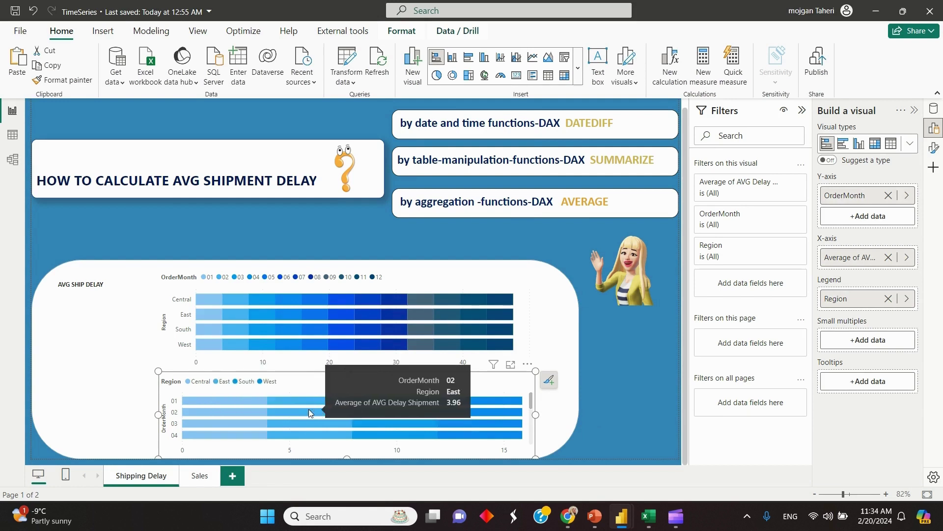
pyautogui.moveTo(309, 400)
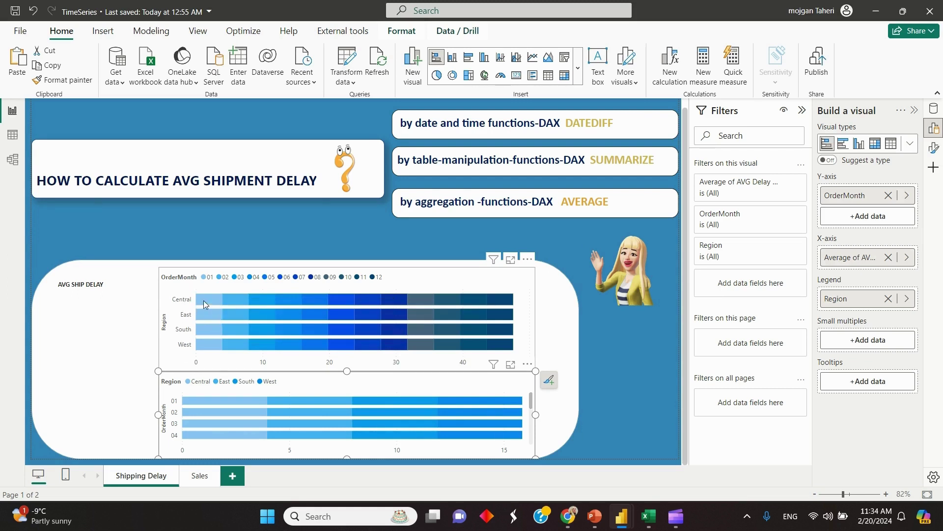
pyautogui.click(564, 351)
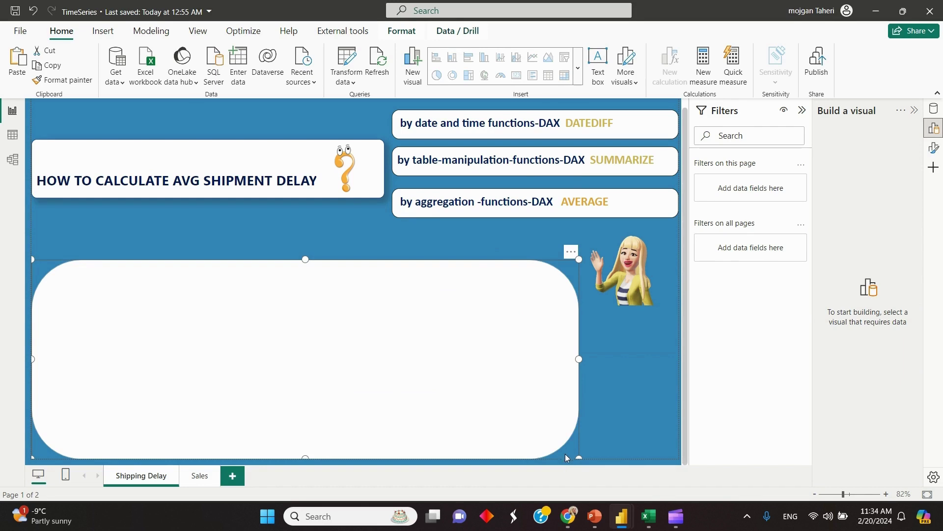
pyautogui.click(364, 238)
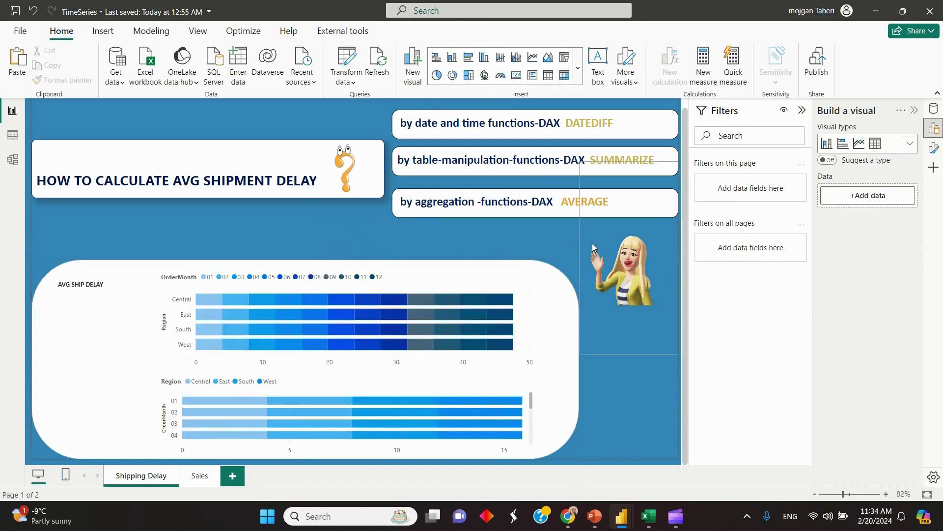